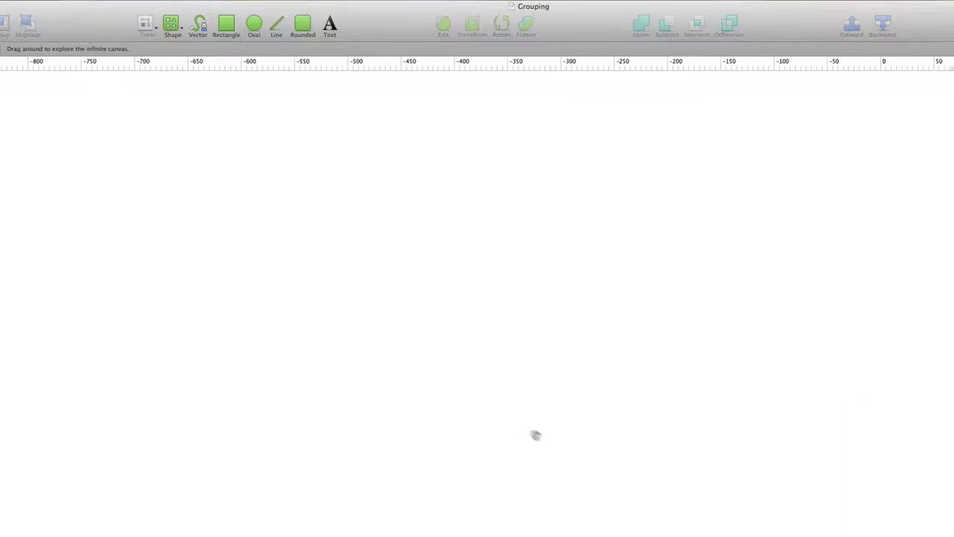
Step: Draw a circle about 222 px wide and a square about 190 px wide beside it
left_click(255, 26)
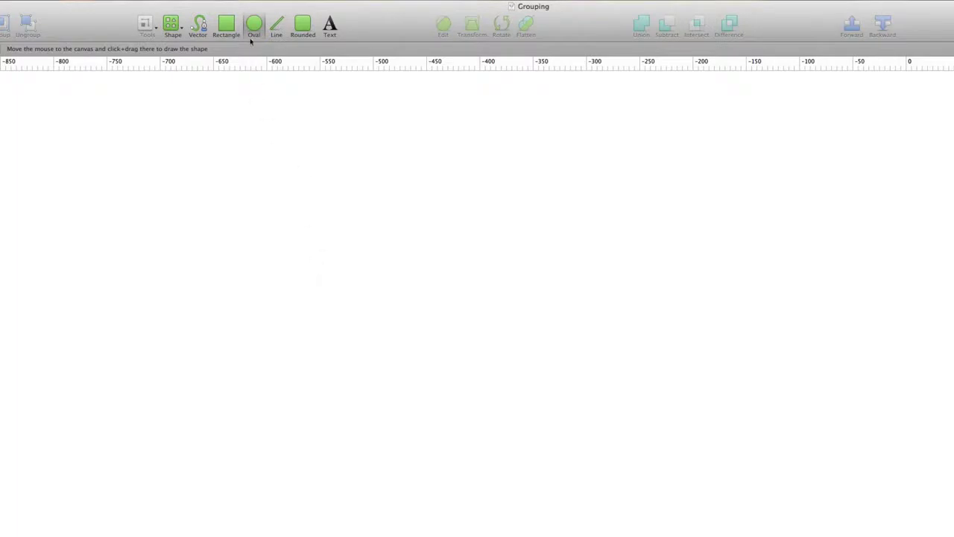
left_click(334, 26)
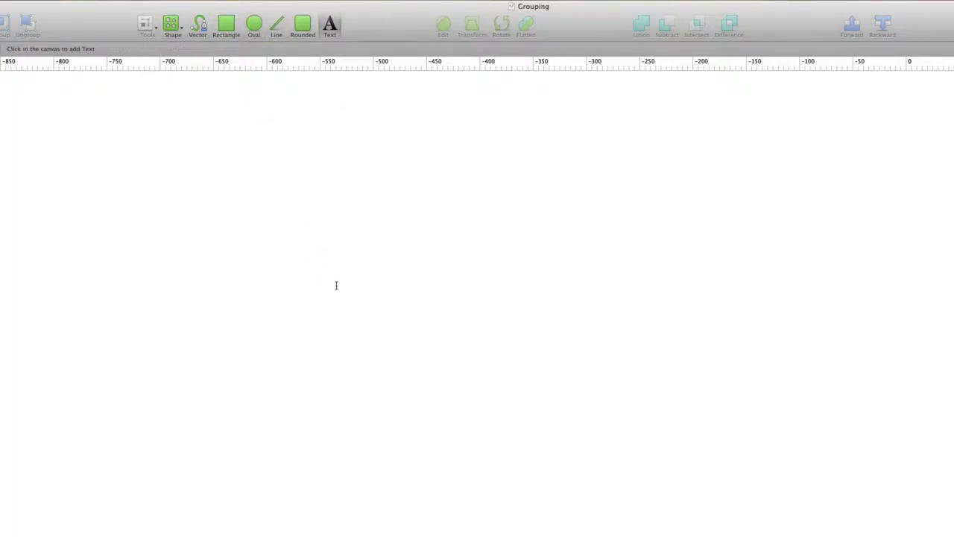
key("o")
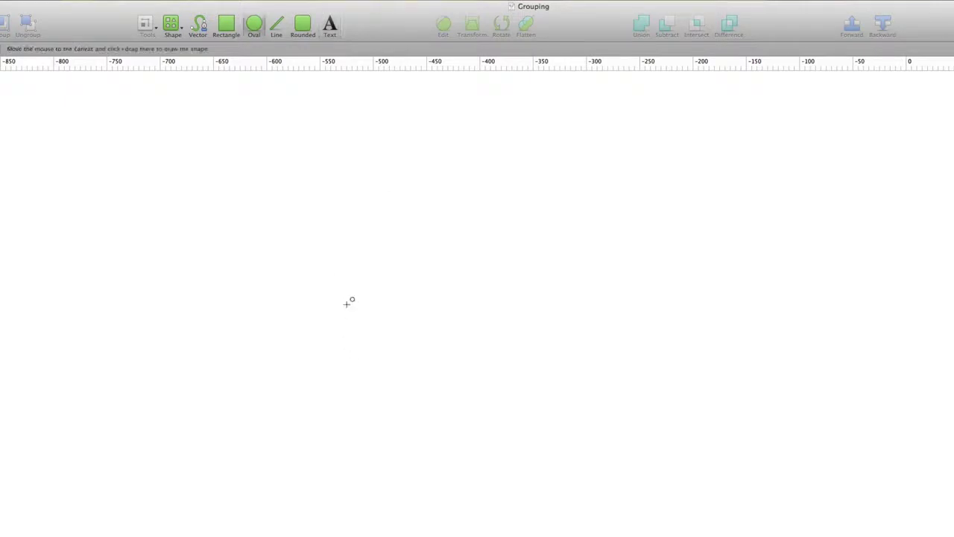
left_click_drag(262, 216, 499, 469)
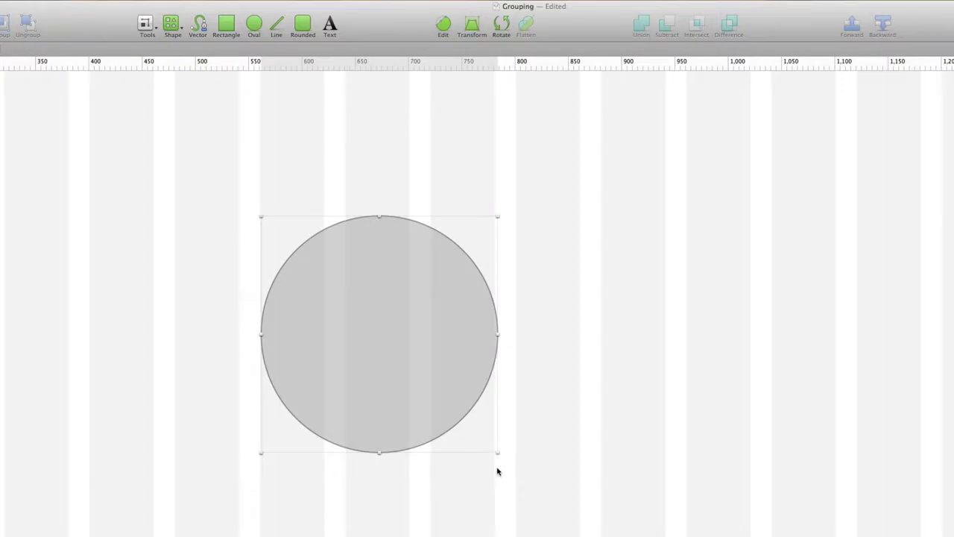
key("r")
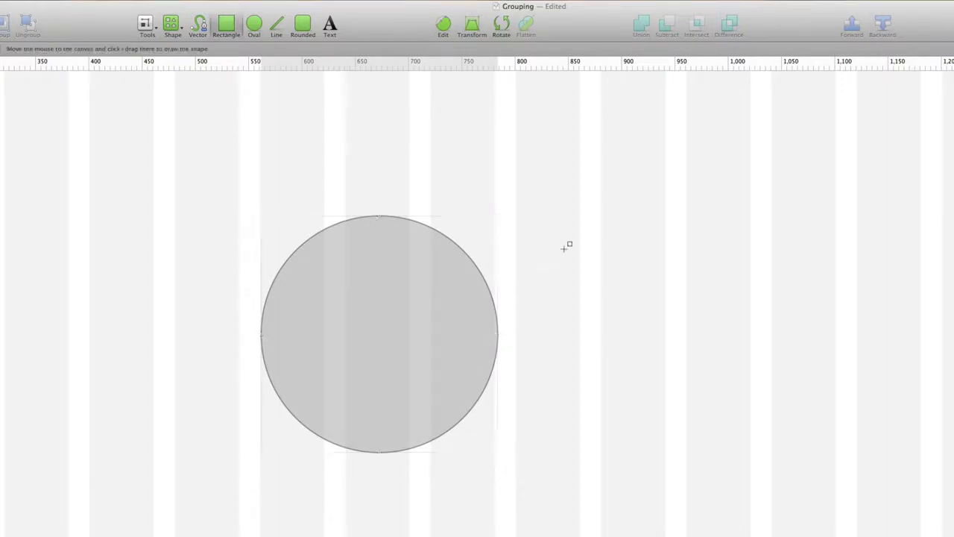
left_click_drag(545, 224, 751, 428)
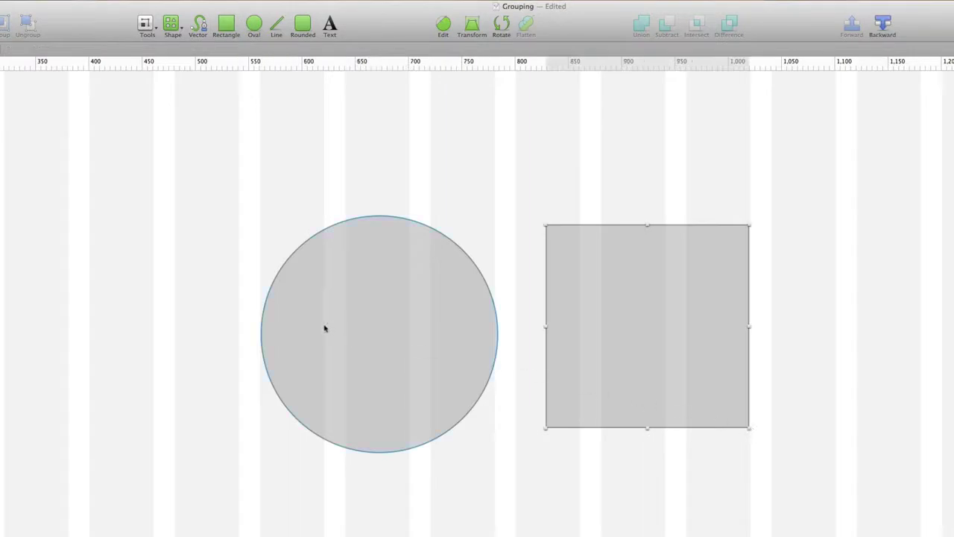
Step: Draw a diagonal line beside the circle and a closed, curved vector shape that overlaps the line, the circle and the square
key("l")
left_click_drag(71, 355, 323, 187)
key("v")
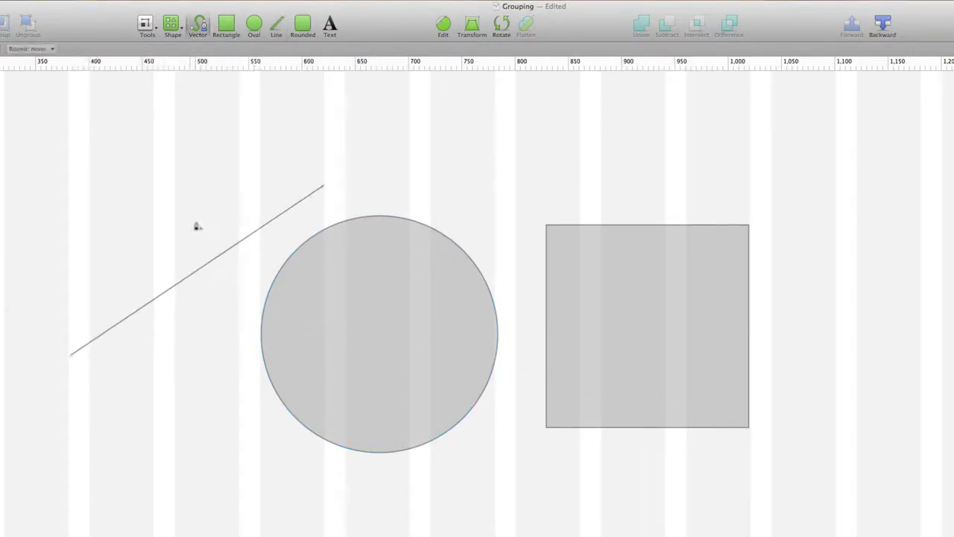
left_click(167, 202)
left_click_drag(189, 302, 217, 345)
left_click(259, 373)
left_click_drag(449, 349, 474, 318)
left_click(515, 263)
left_click_drag(577, 199, 544, 174)
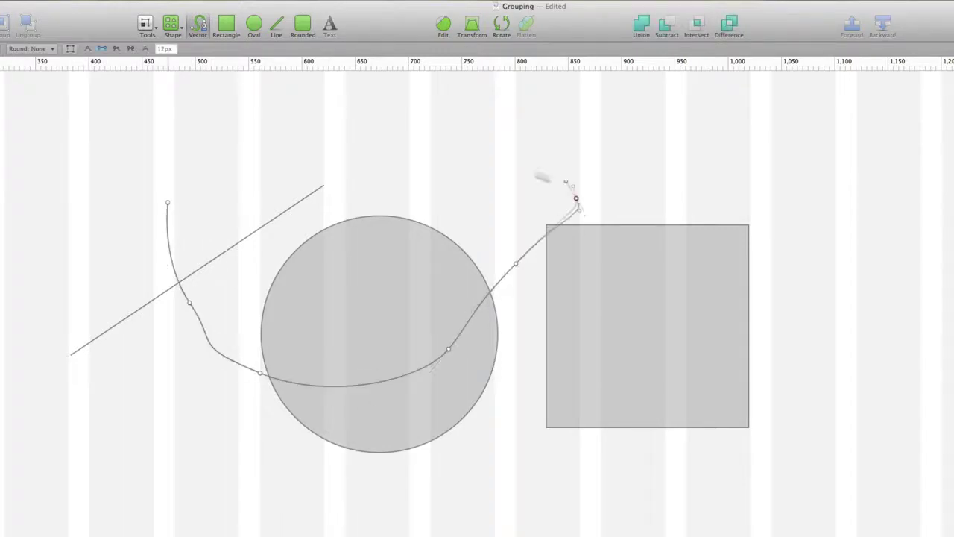
left_click(469, 158)
left_click(313, 166)
left_click_drag(217, 168, 185, 176)
left_click(168, 204)
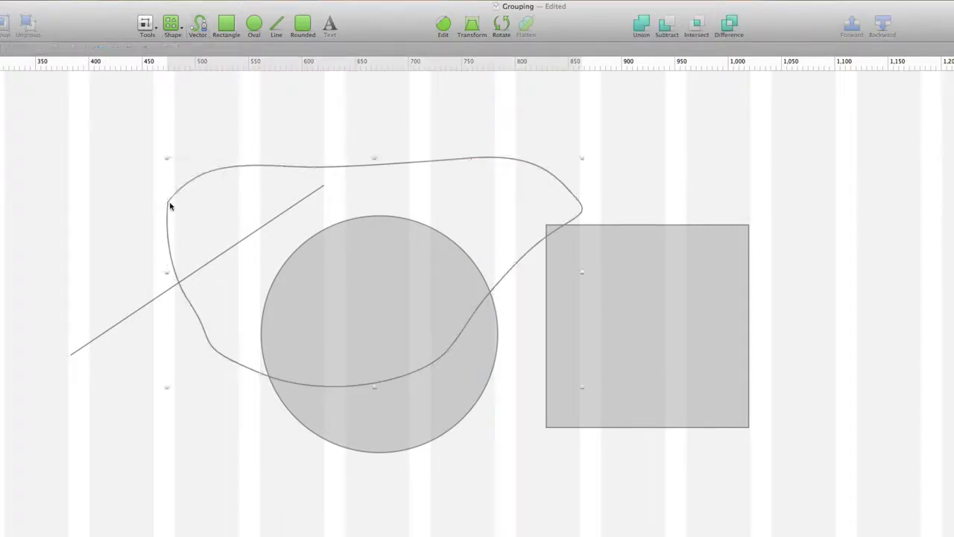
Step: Undo the last vector points, then delete every shape on the canvas
key("super+z")
key("super+z")
key("super+z")
key("super+z")
key("super+z")
key("super+z")
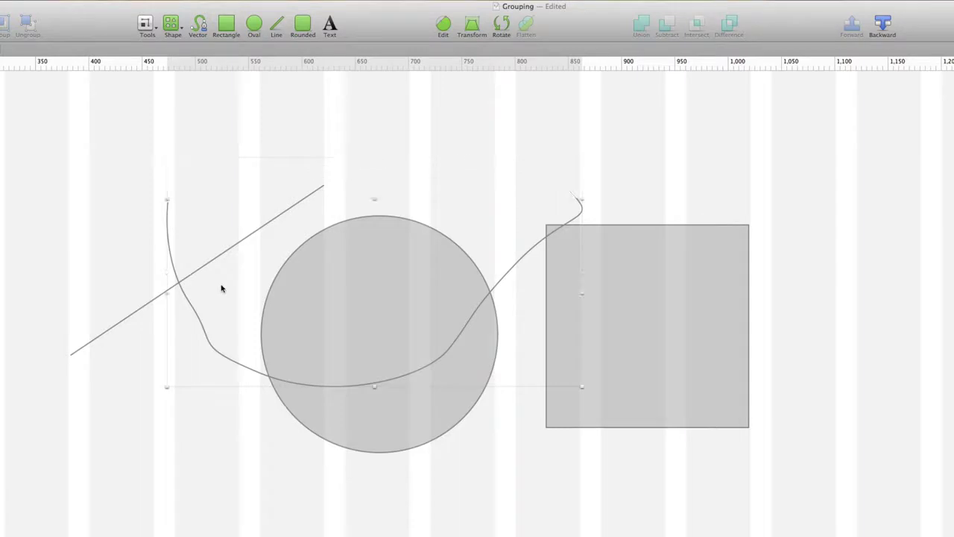
key("super+a")
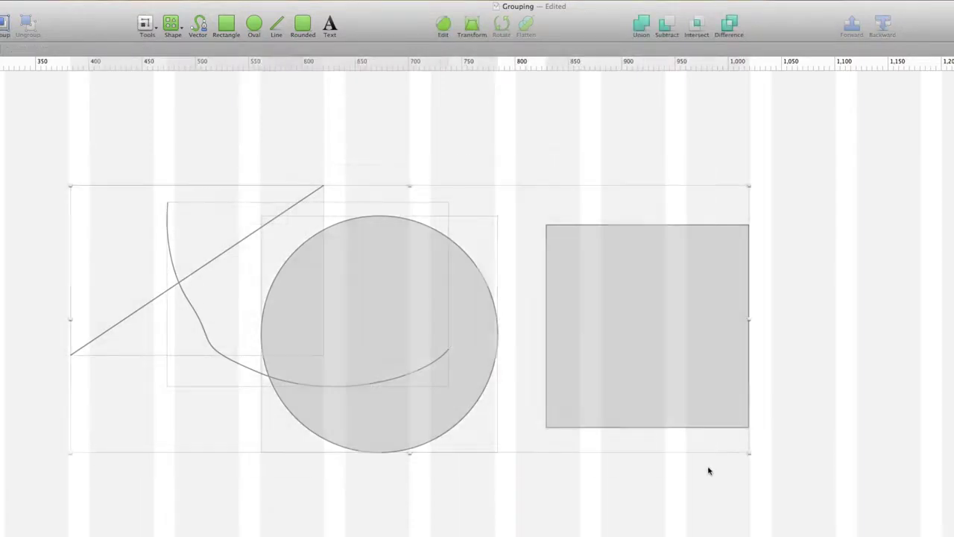
key("BackSpace")
Step: Draw a circle about 140 px wide on the empty canvas and discard a trial duplicate of it
left_click(254, 26)
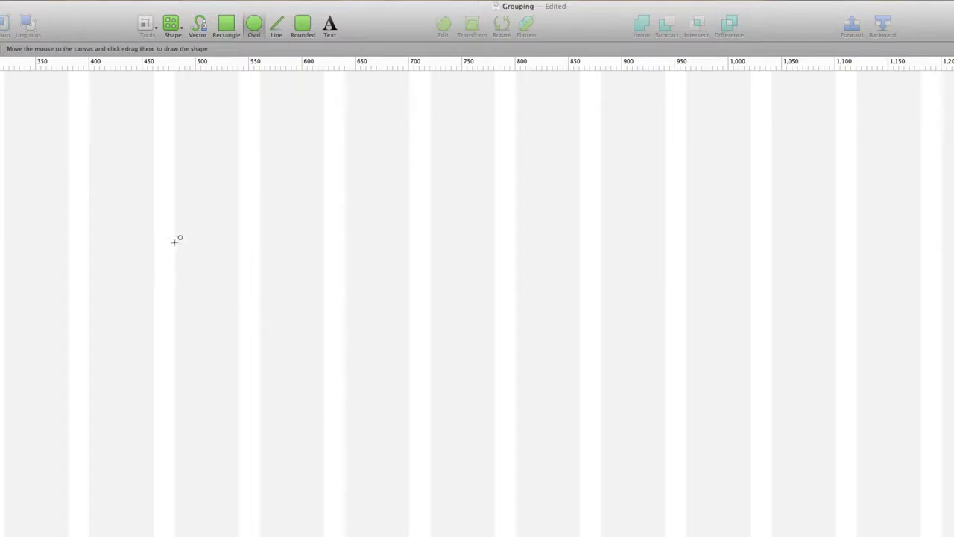
left_click_drag(176, 239, 340, 388)
left_click_drag(255, 290, 484, 390)
key("Delete")
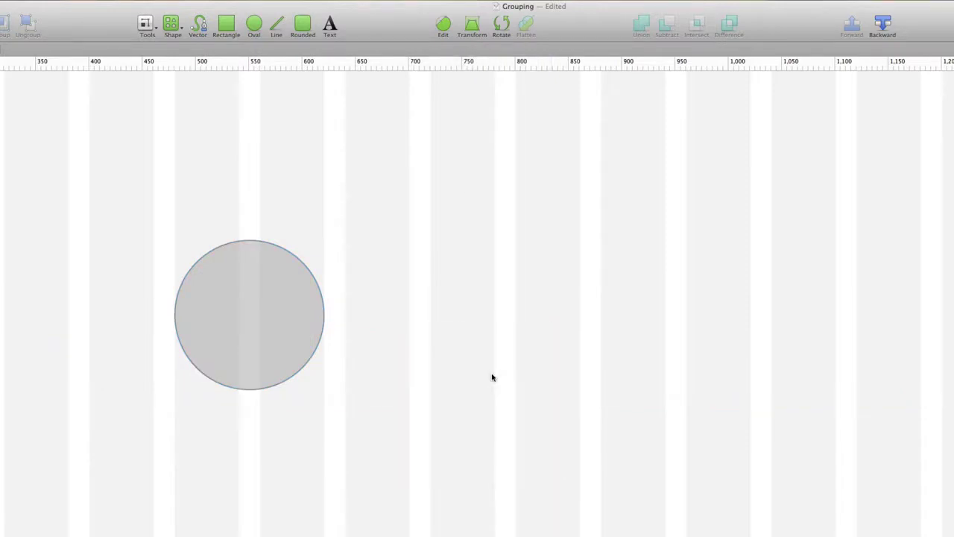
Step: Duplicate the circle so the copy overlaps its upper right, and shrink the copy to about 110 px wide
left_click(243, 291)
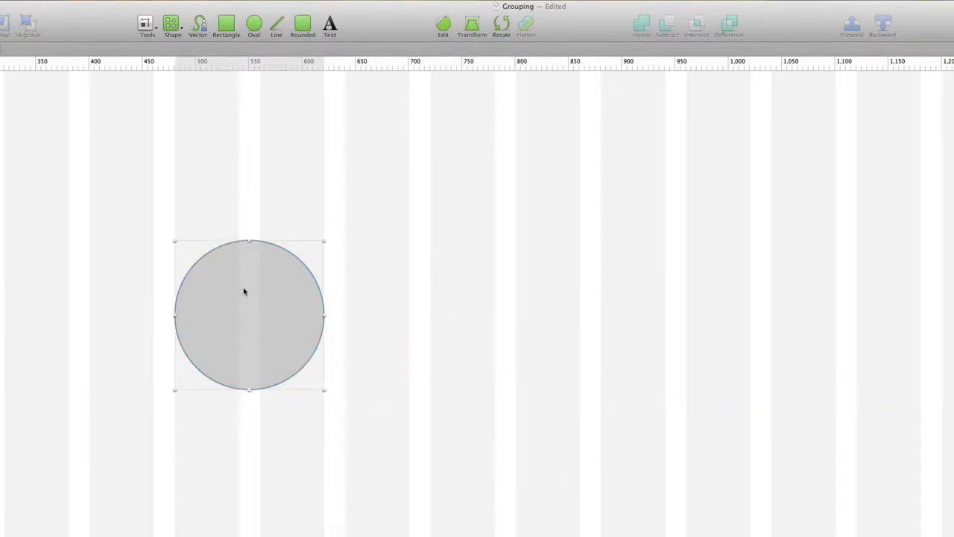
key("alt")
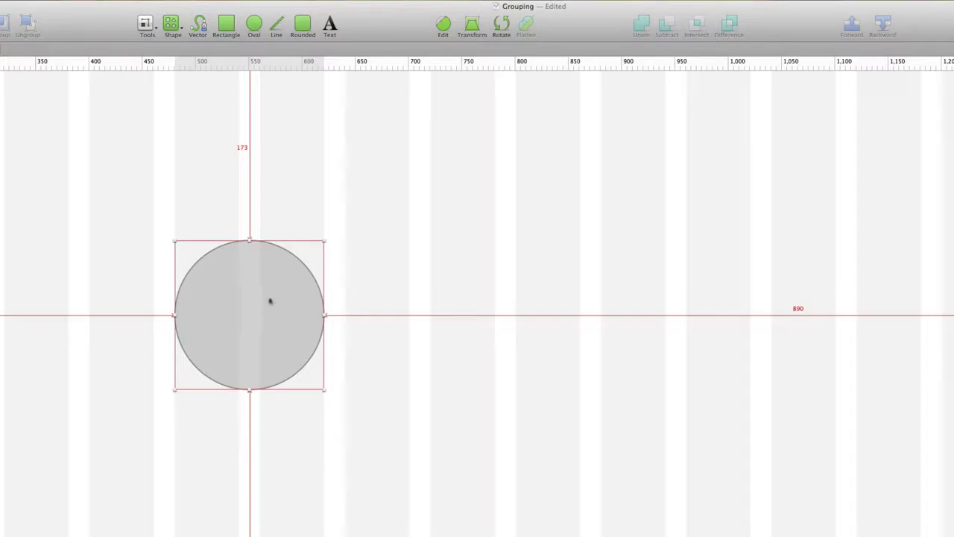
key("alt")
left_click_drag(247, 297, 354, 237)
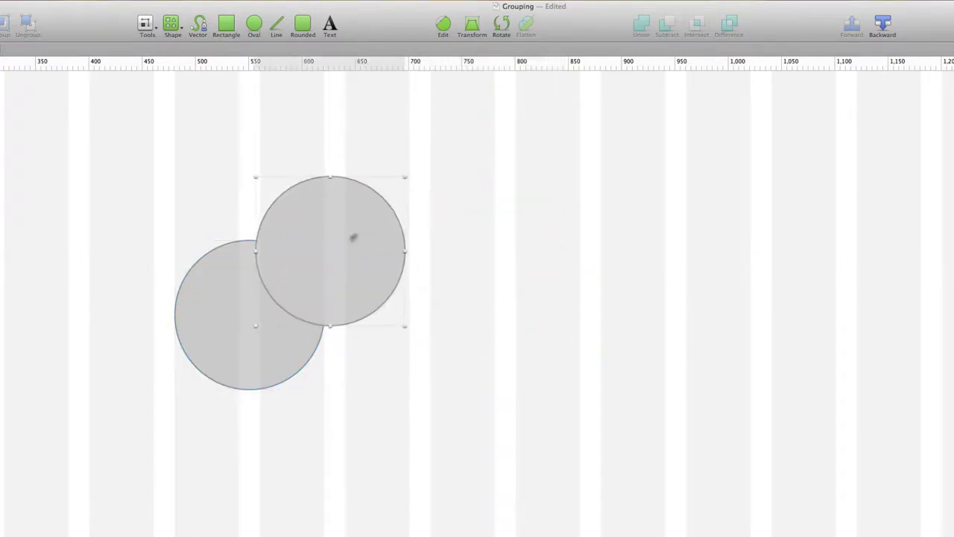
left_click_drag(406, 176, 375, 196)
Step: Duplicate the smaller circle, enlarge the copy to about 202 px wide and place it overlapping the smaller circle's right side
left_click_drag(360, 243, 443, 227)
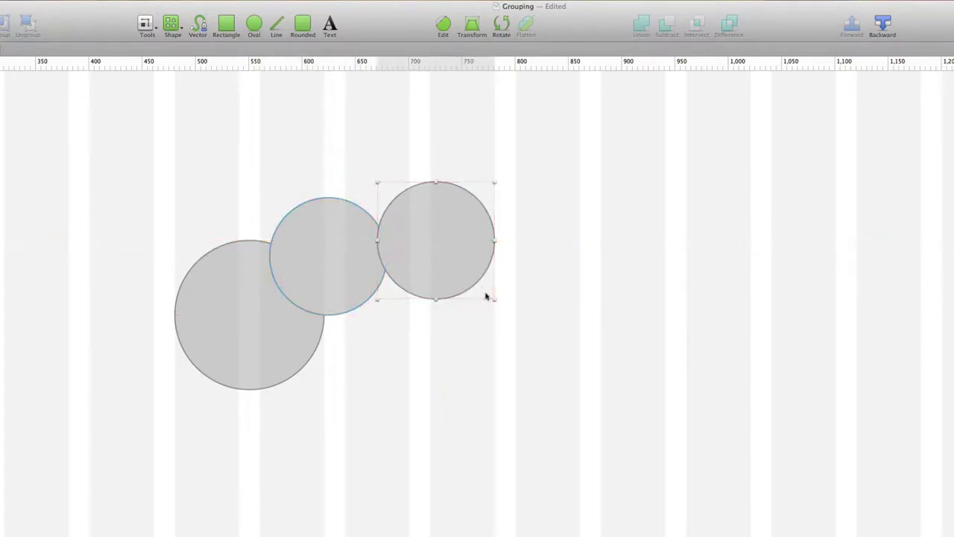
left_click_drag(494, 299, 618, 403)
left_click_drag(528, 356, 463, 319)
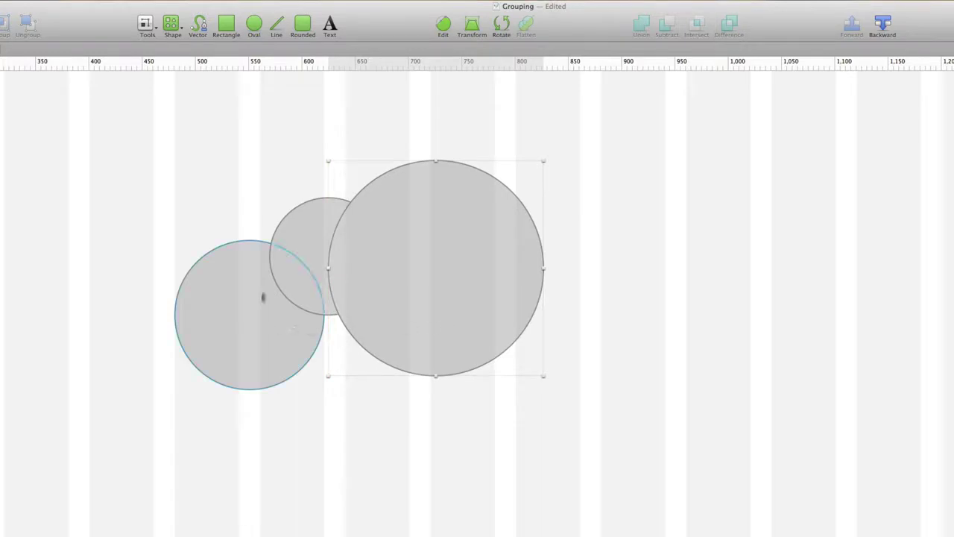
Step: Duplicate the two smaller circles to the right of the large one, with the 140 px copy behind it and the 110 px copy outermost
left_click(294, 243)
left_click_drag(293, 257, 513, 310)
left_click(219, 315)
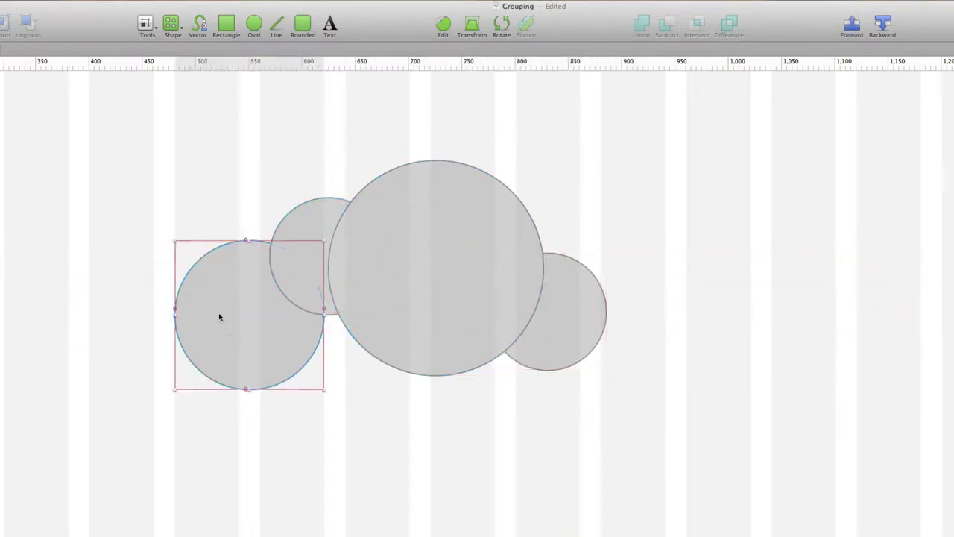
left_click_drag(219, 320, 672, 351)
left_click(417, 438)
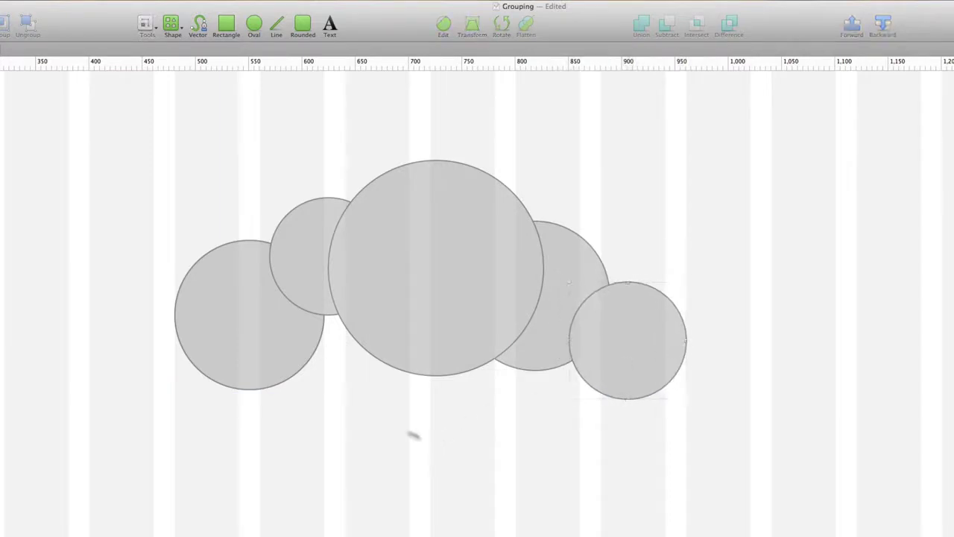
Step: Lower the leftmost circle to align its bottom with the rightmost circle, and remove the extra circle left behind it
left_click_drag(251, 355, 254, 363)
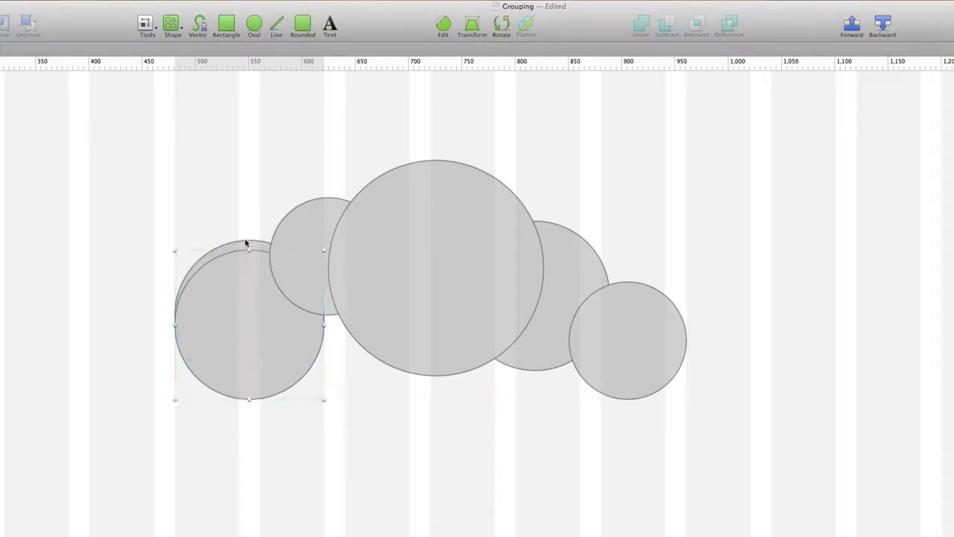
left_click(246, 242)
left_click(246, 242)
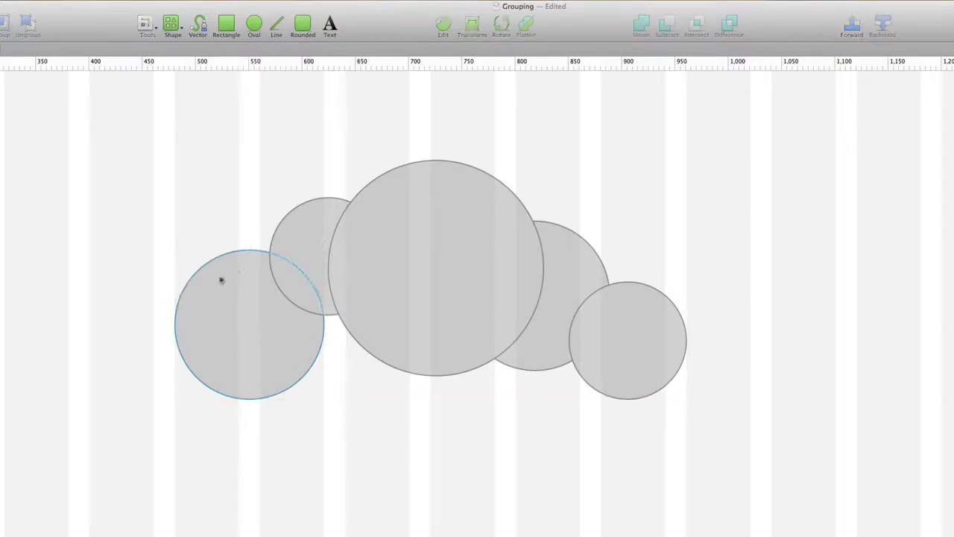
Step: Measure the distances between the leftmost circle and the other circles to check the cloud's layout
left_click(257, 348)
key("alt")
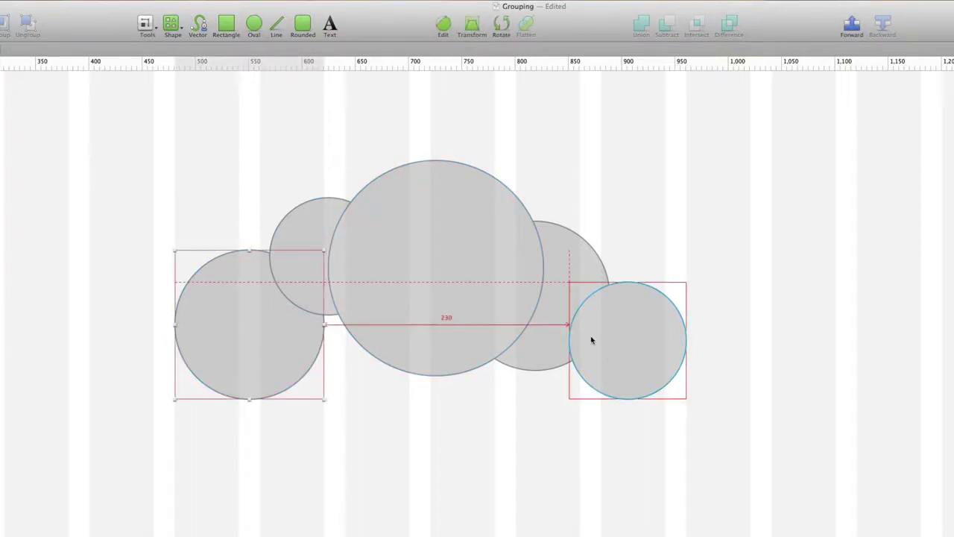
key("alt")
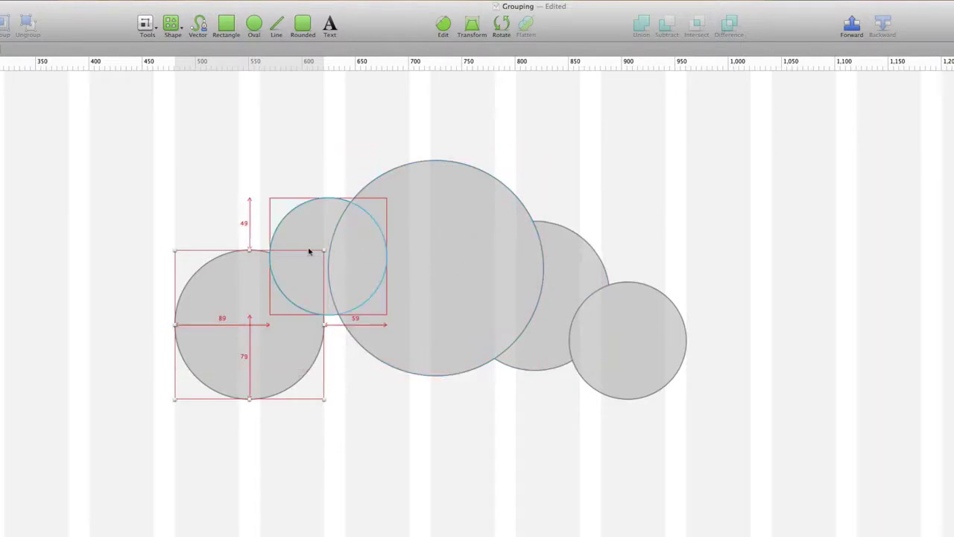
mouse_move(617, 351)
left_mouse_down()
mouse_move(616, 336)
mouse_move(613, 352)
left_mouse_up()
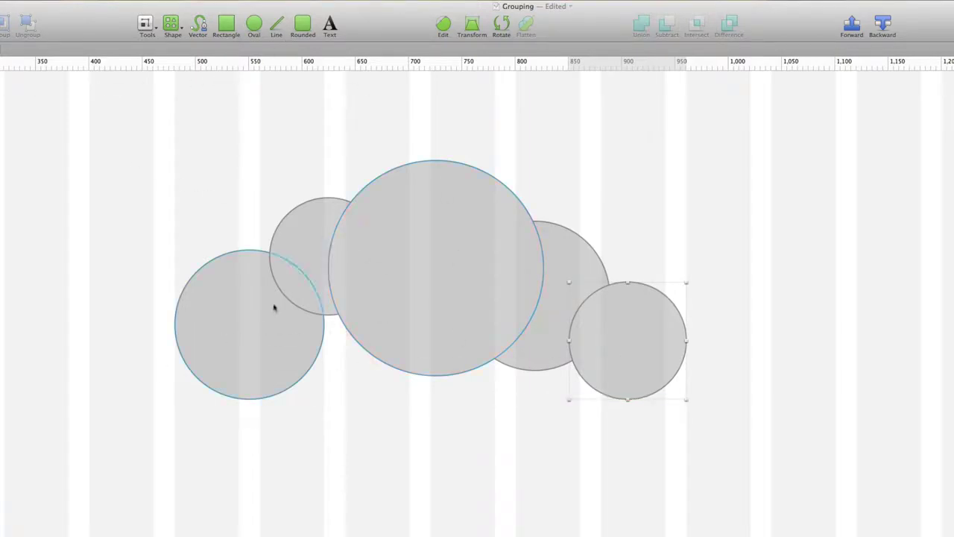
Step: Draw a rounded rectangle about 380 by 101 px across the cloud's base, with its bottom edge flush with the outer circles
left_click(302, 27)
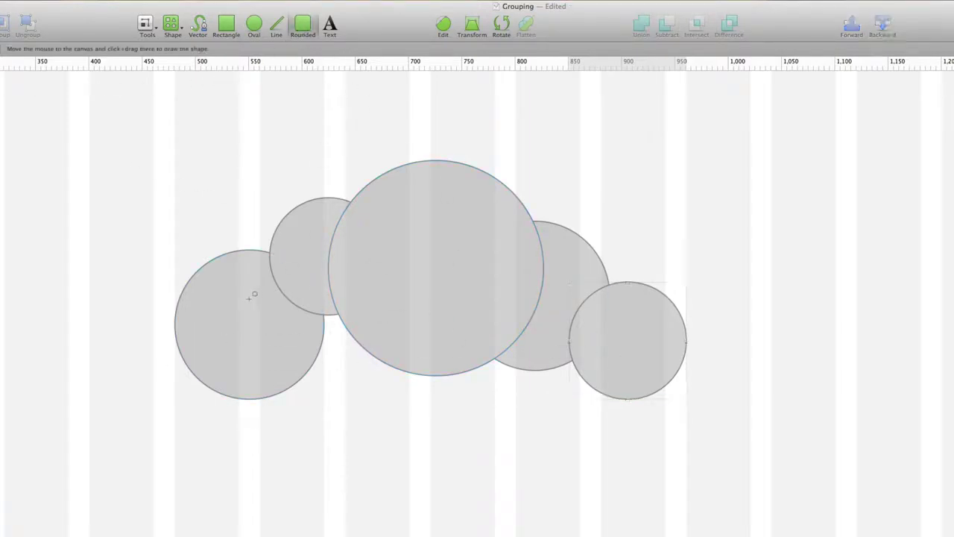
left_click_drag(248, 288, 644, 398)
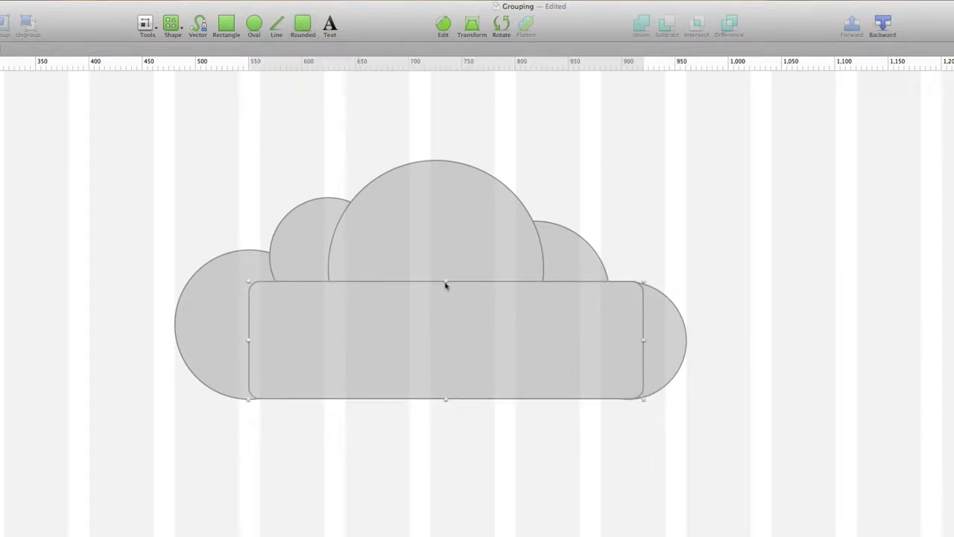
left_click_drag(445, 279, 445, 292)
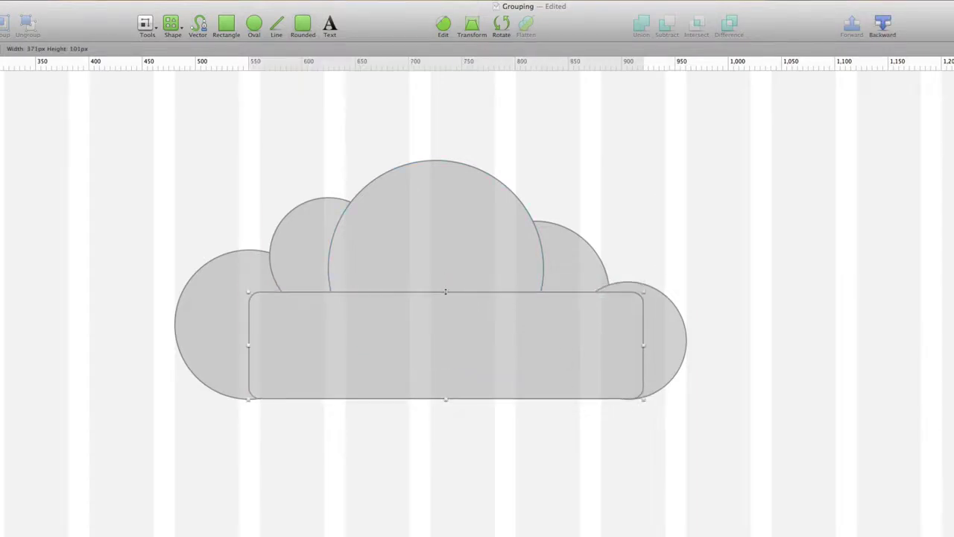
left_click_drag(248, 346, 238, 345)
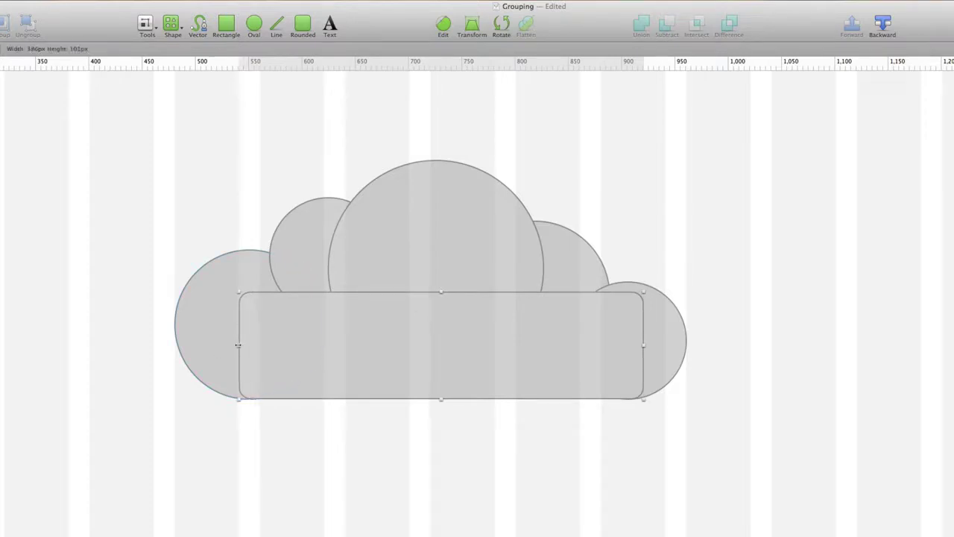
mouse_move(355, 365)
left_mouse_down()
mouse_move(349, 351)
mouse_move(350, 365)
left_mouse_up()
left_click(392, 424)
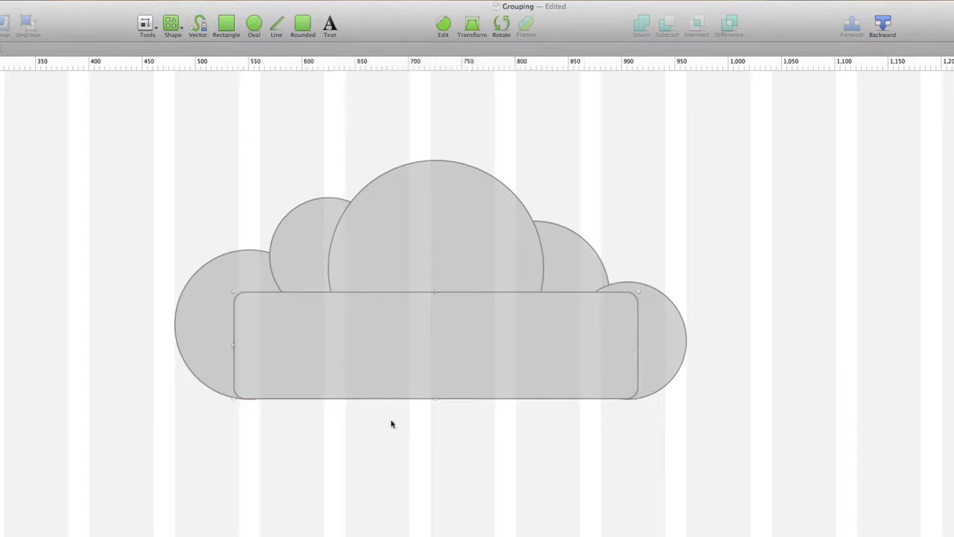
Step: Increase the base rectangle's corner rounding and widen it on both sides to about 405 px so it follows the outer circles
key("super+equal")
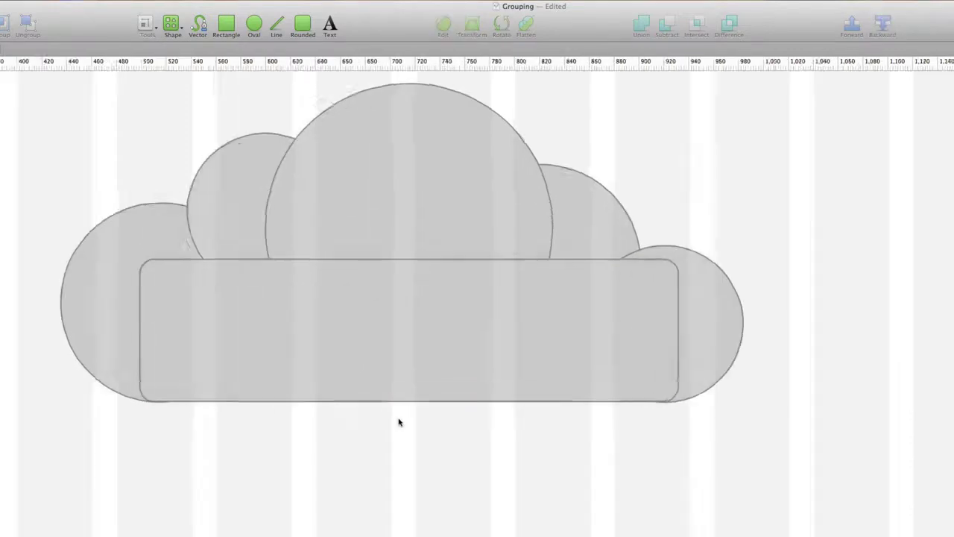
scroll(406, 422, "left", 2)
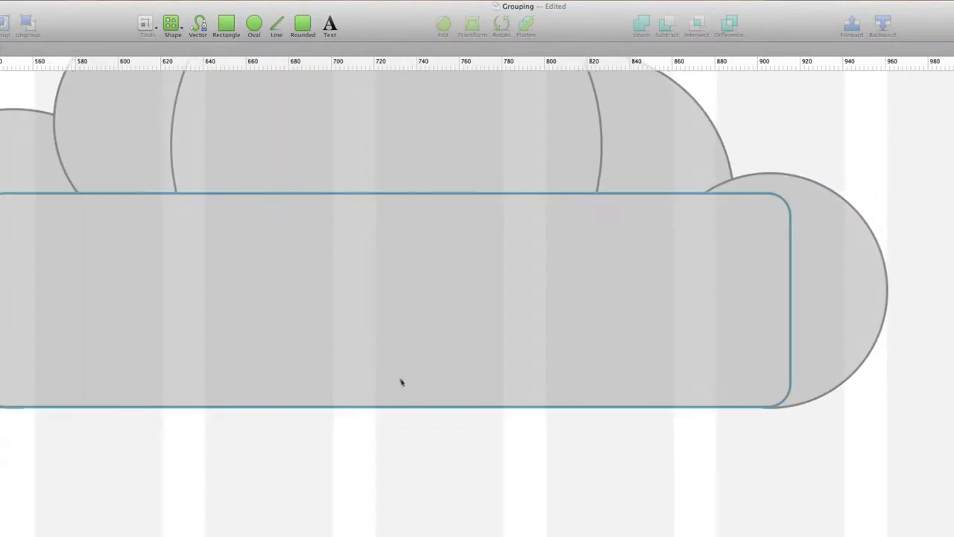
left_click(393, 364)
left_click_drag(394, 366, 394, 366)
scroll(394, 365, "left", 3)
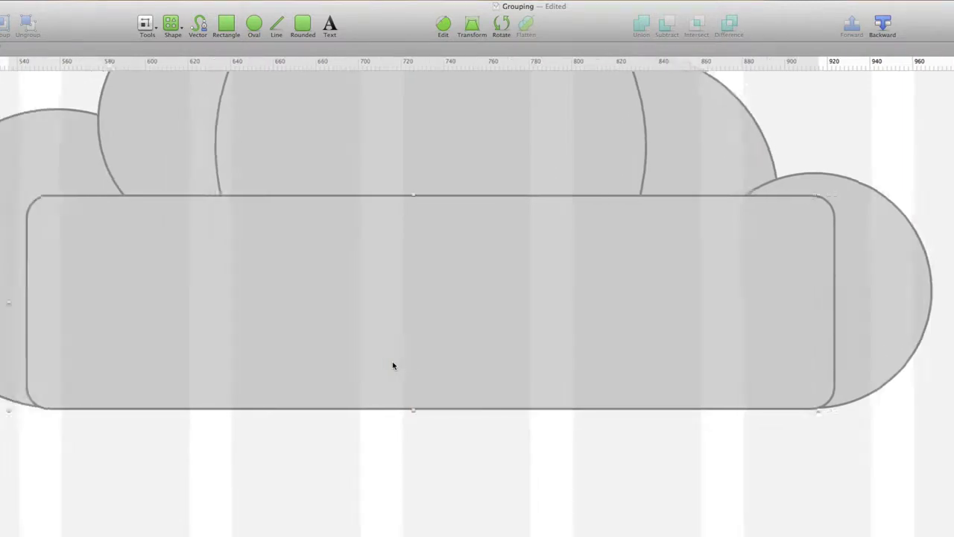
mouse_move(32, 302)
left_mouse_down()
mouse_move(17, 302)
mouse_move(47, 302)
mouse_move(37, 301)
left_mouse_up()
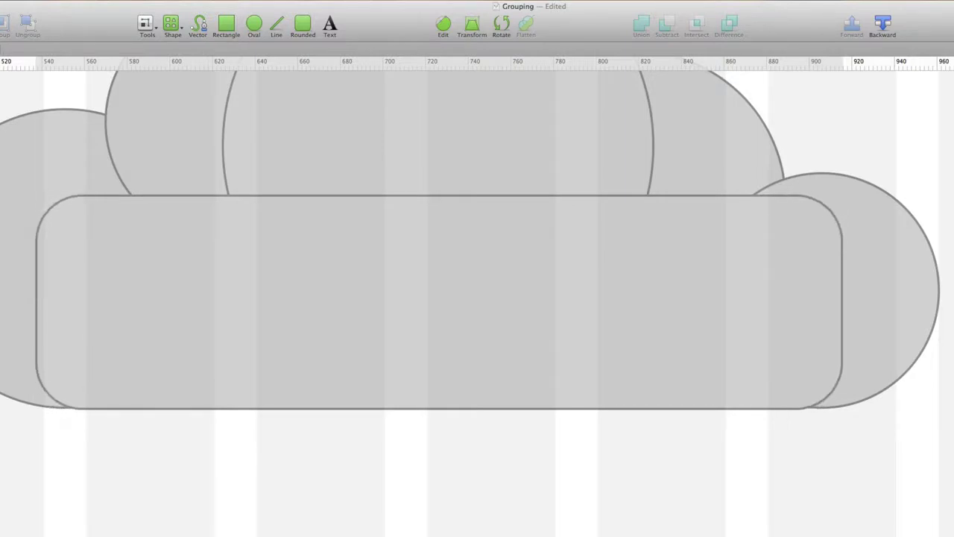
left_click_drag(844, 302, 900, 301)
key("Escape")
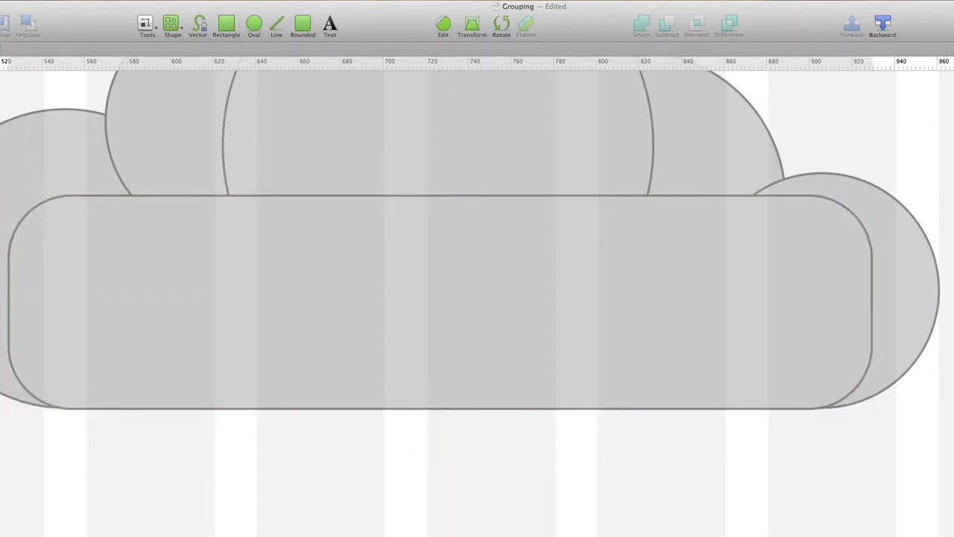
Step: Widen the rounded base rectangle by about 9 px on each side so its ends follow the outer circles
left_click(857, 271)
key("alt")
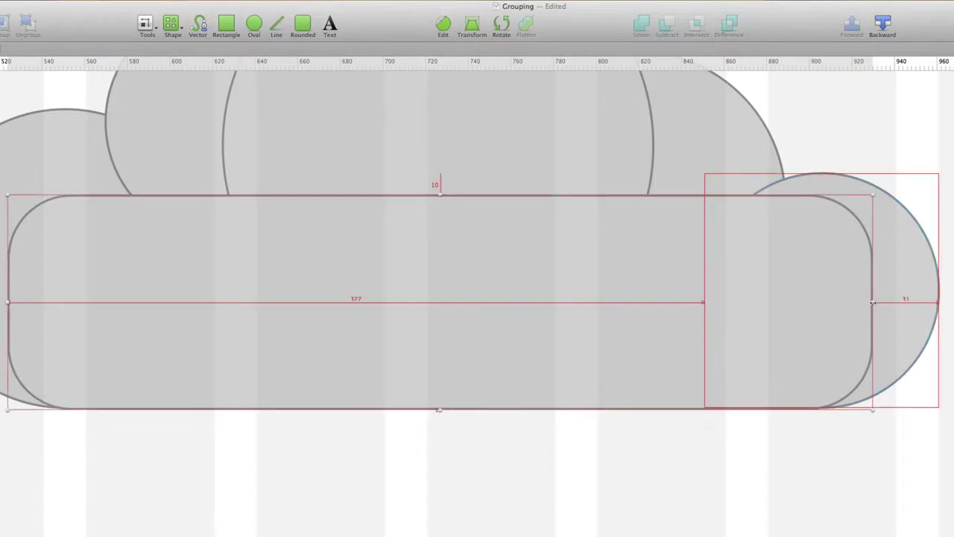
left_click_drag(894, 302, 904, 302)
key("Escape")
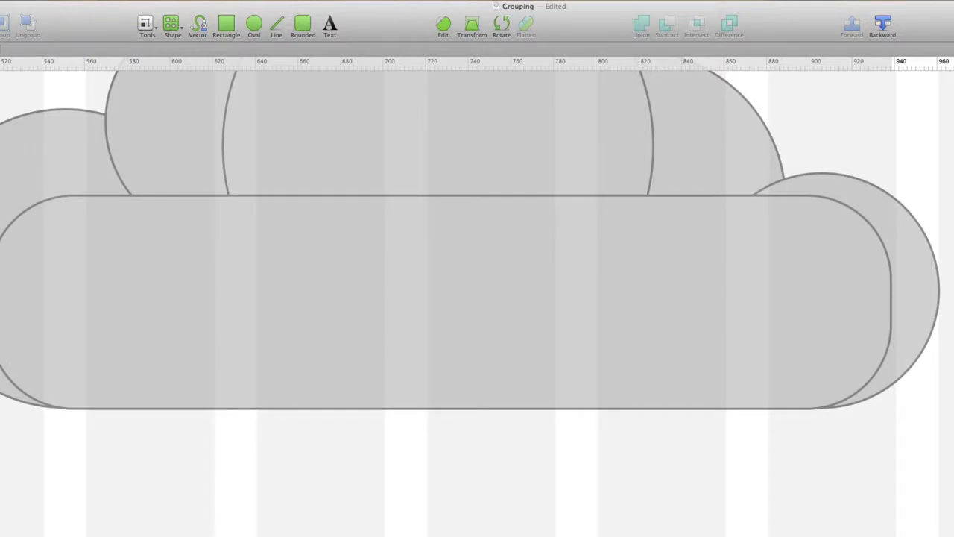
key("Escape")
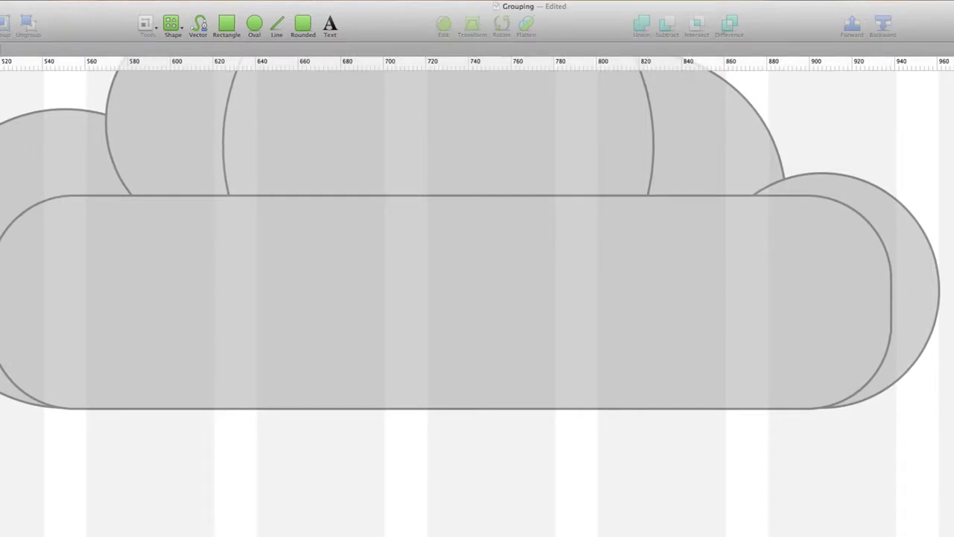
key("super+0")
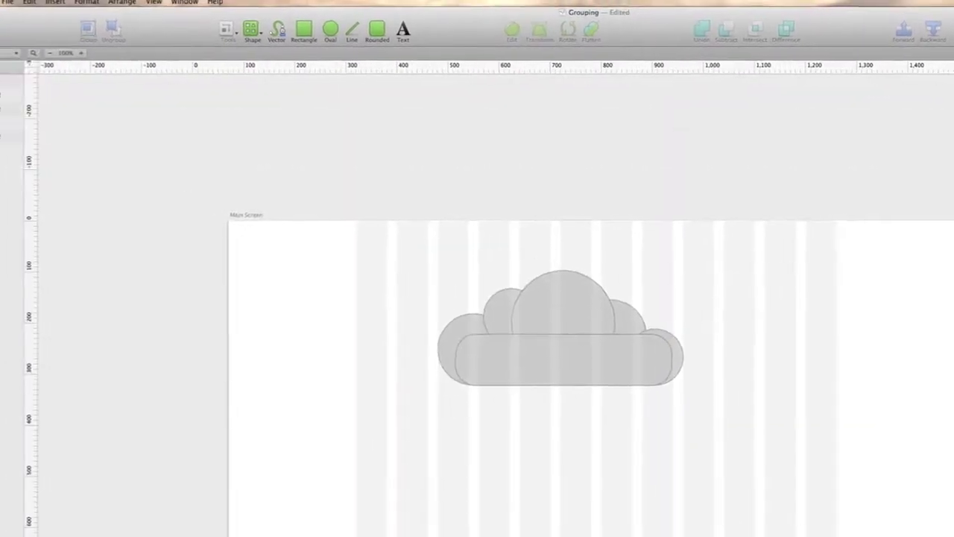
Step: Combine the five circles and the rounded rectangle into one cloud shape and move it to X 541, Y 209
left_click_drag(721, 255, 372, 400)
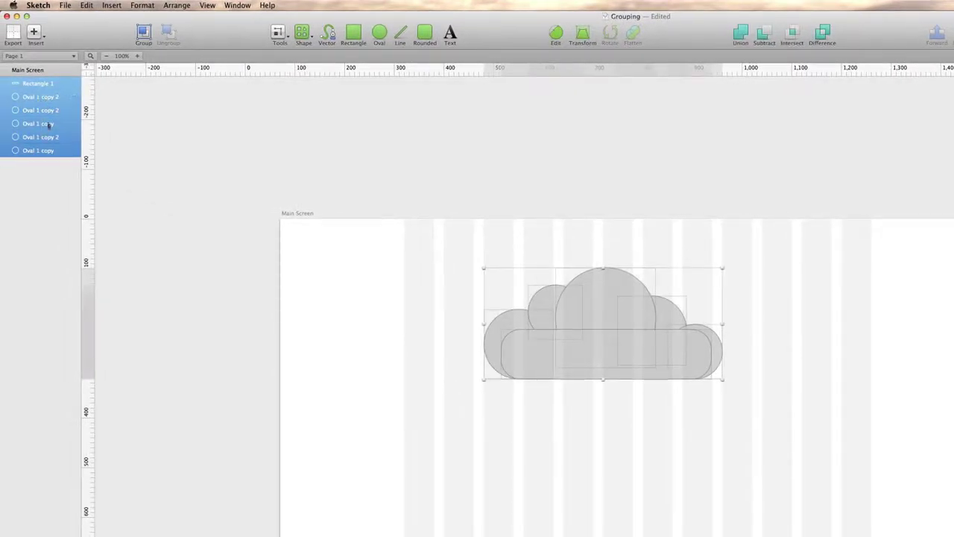
left_click(430, 288)
left_click(34, 97)
left_click(28, 150, "shift")
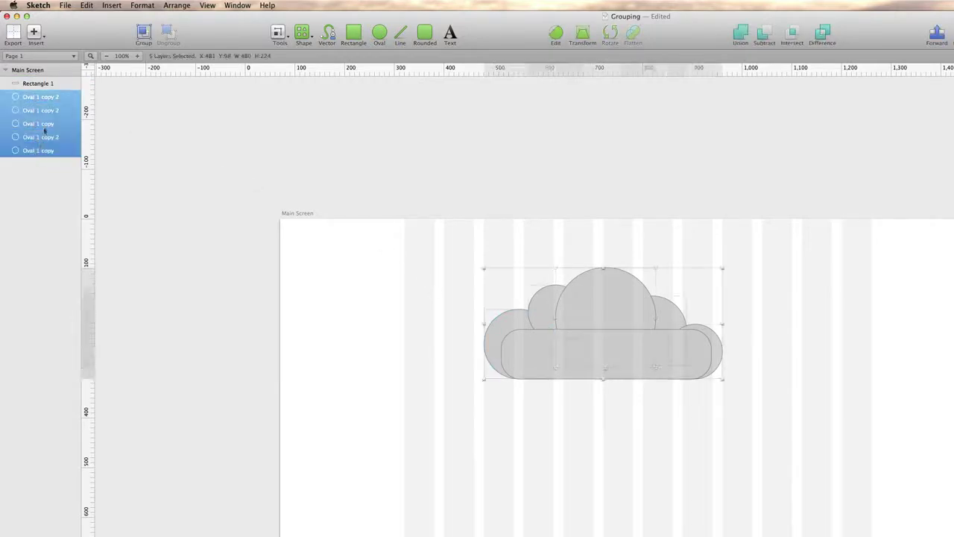
left_click_drag(47, 99, 42, 84)
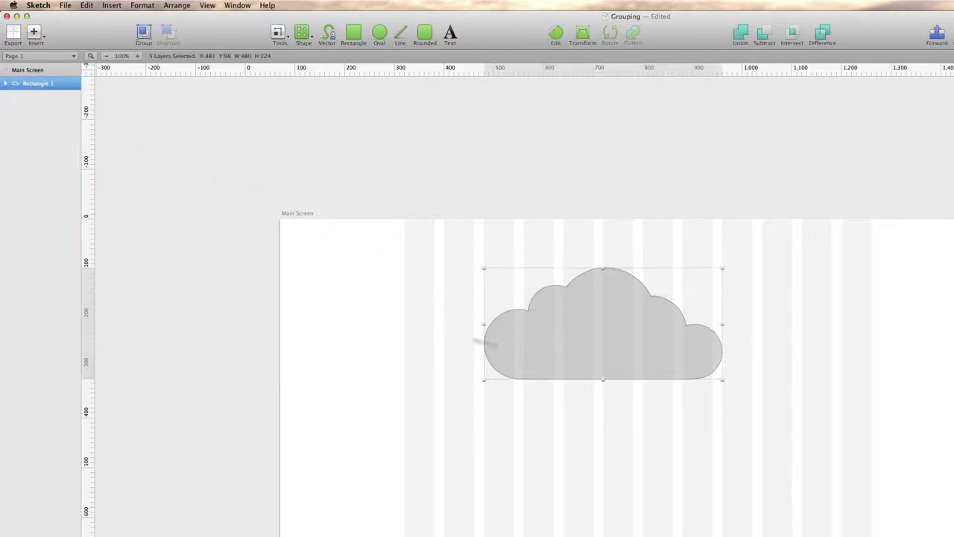
left_click_drag(648, 357, 680, 396)
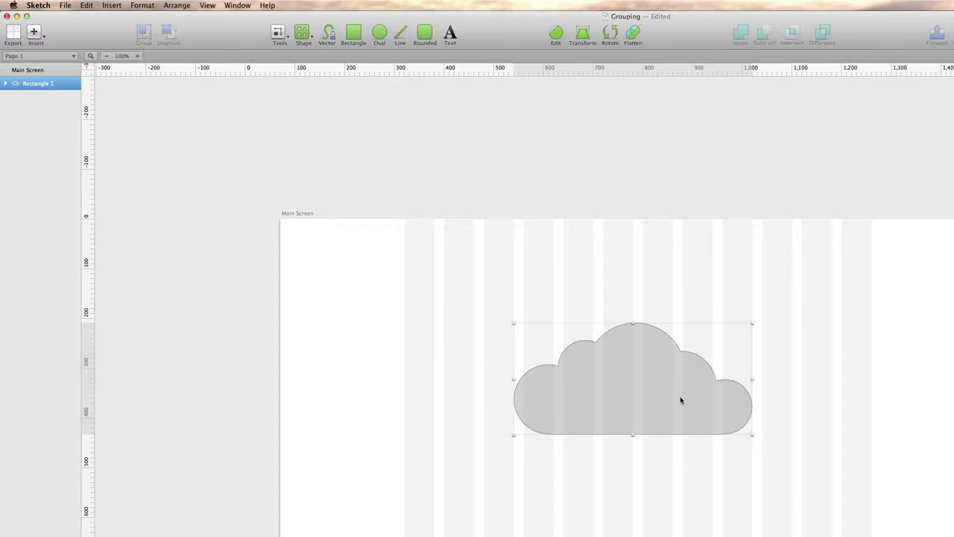
Step: Switch the cloud's fill to a linear gradient and set its bottom color stop to light gray F4F4F4
key("super+plus")
key("space")
left_click_drag(696, 431, 573, 326)
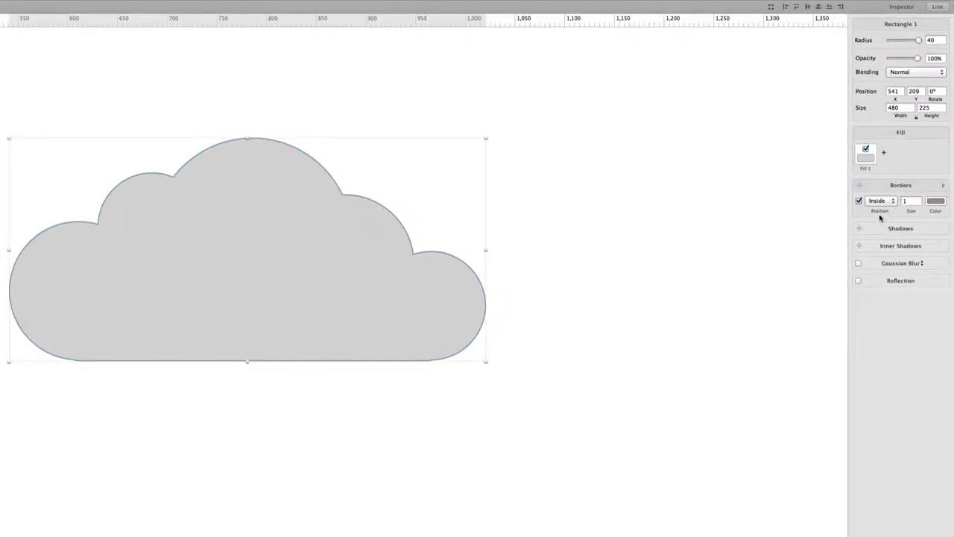
left_click(866, 159)
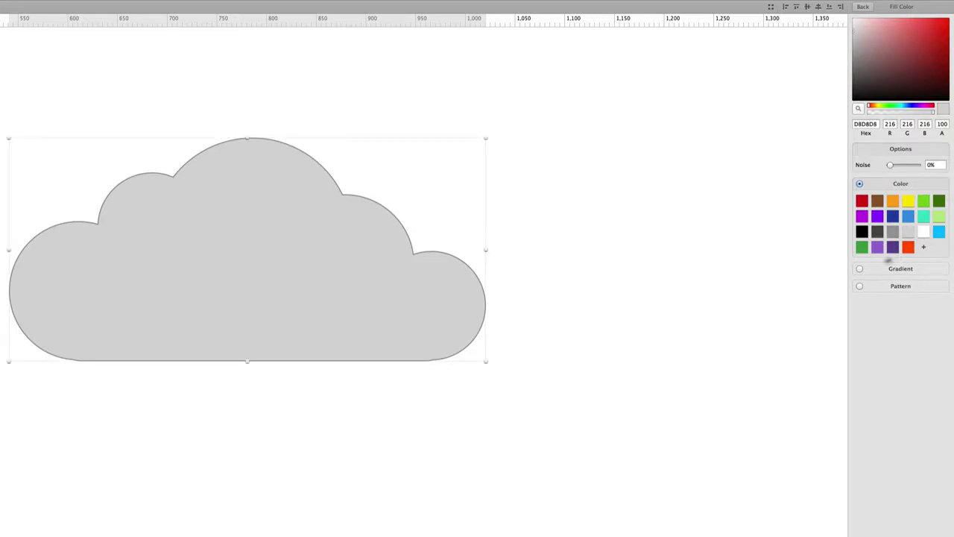
left_click(859, 269)
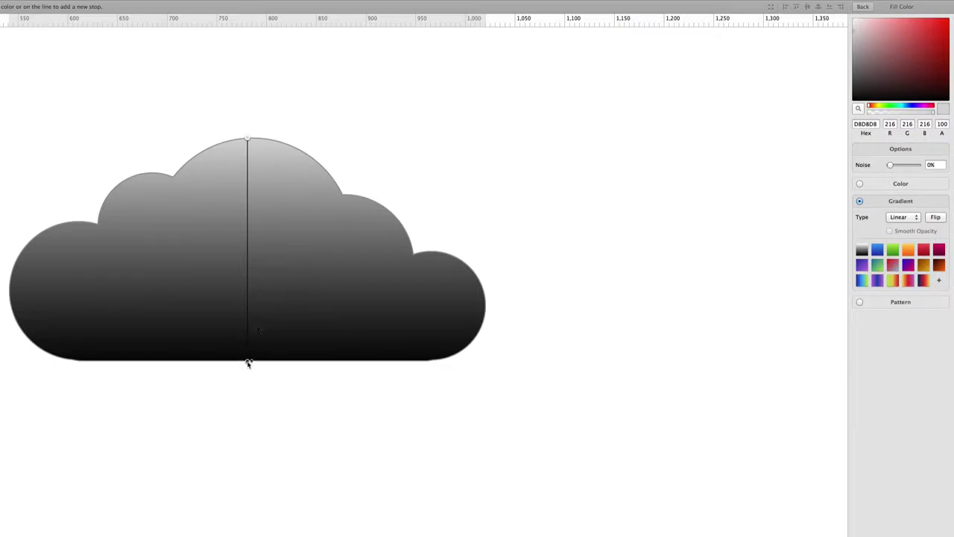
left_click(248, 363)
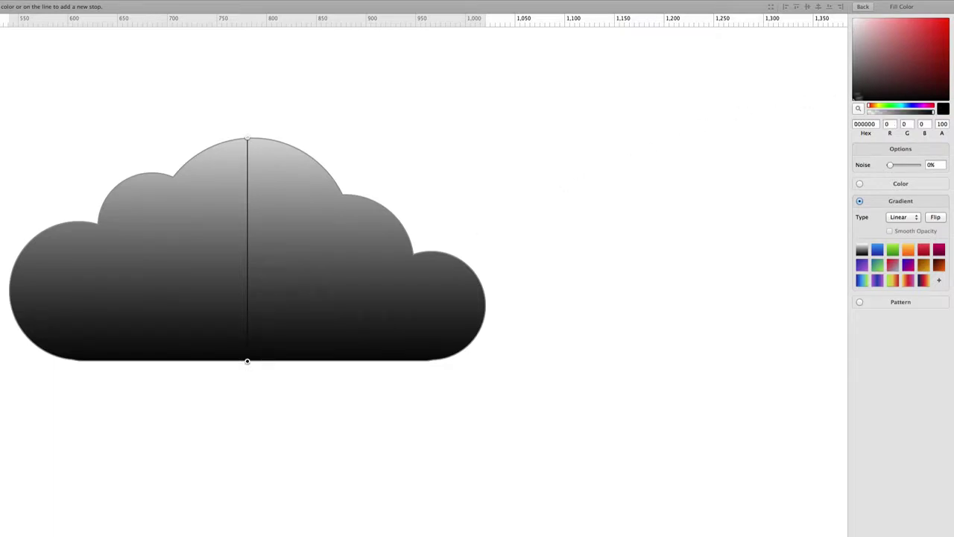
left_click_drag(867, 30, 848, 25)
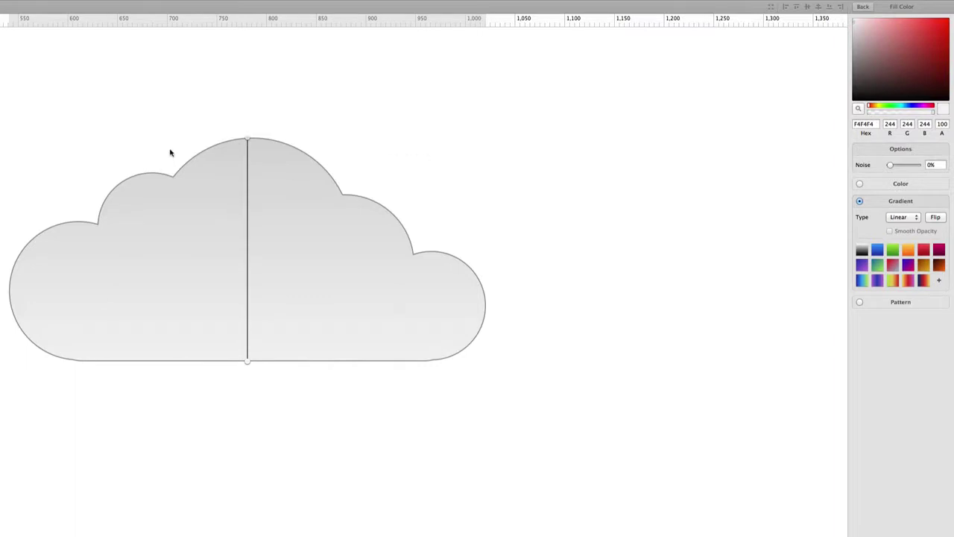
Step: Set the top color stop of the cloud's gradient to white FFFFFF
left_click(249, 139)
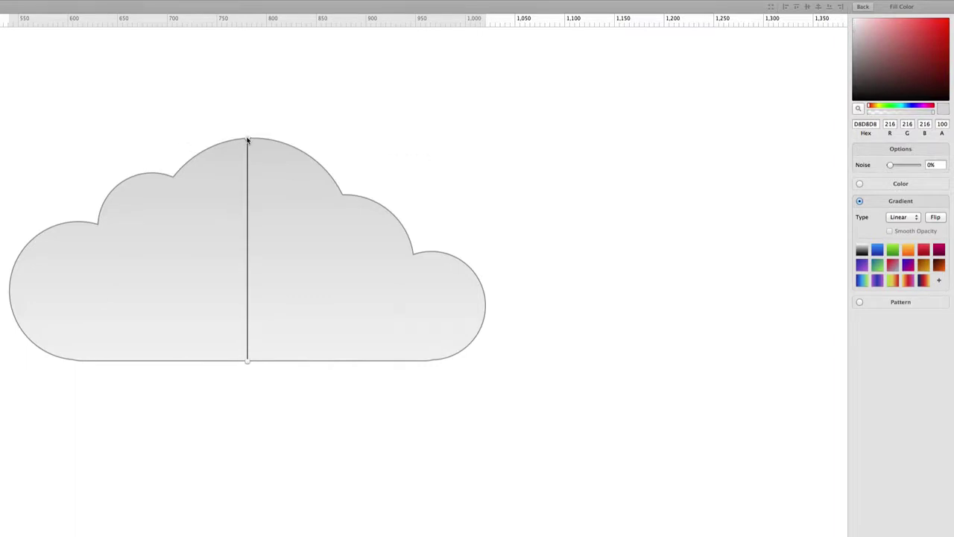
mouse_move(249, 139)
left_mouse_down()
mouse_move(299, 149)
mouse_move(249, 138)
left_mouse_up()
left_click(861, 30)
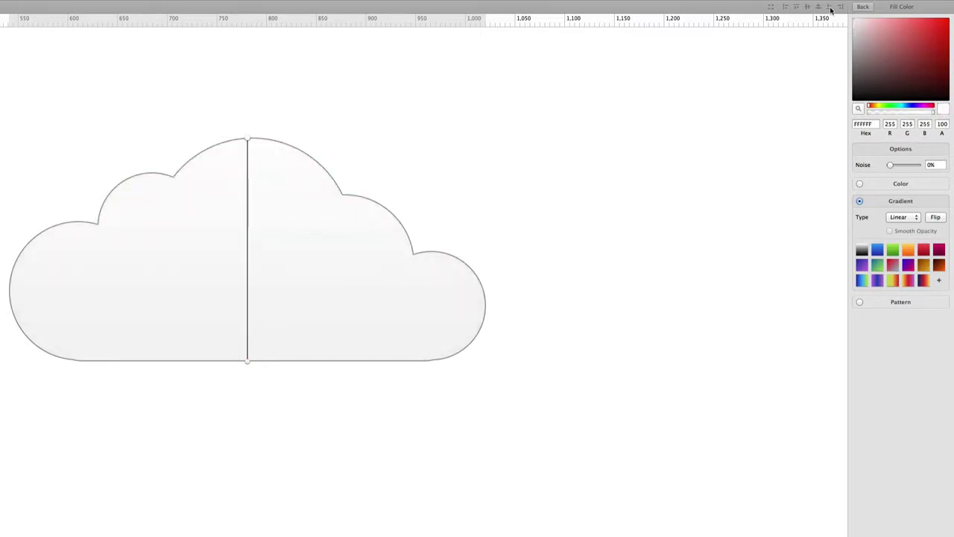
key("Escape")
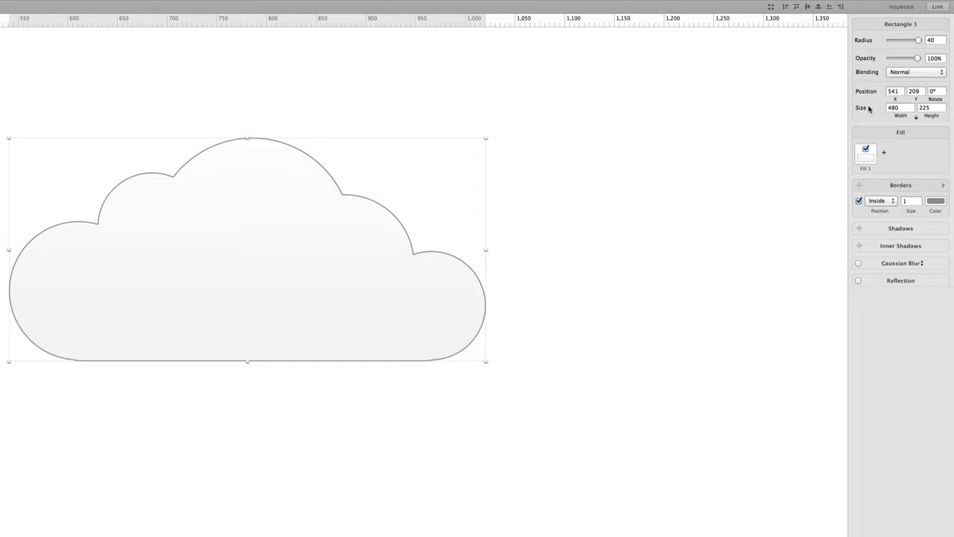
Step: Tint the gradient's bottom color stop pale blue E9F7FF and turn off the cloud's border
left_click(866, 163)
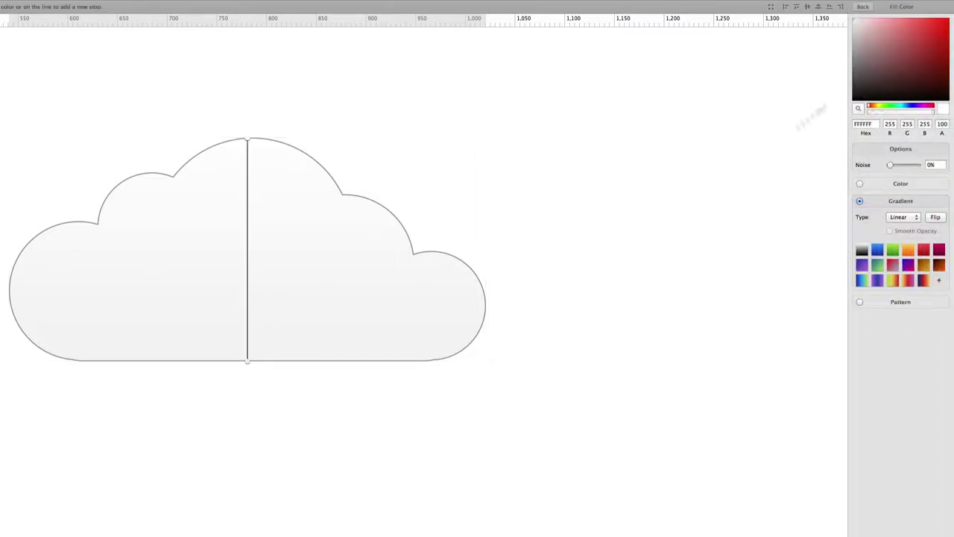
left_click(247, 362)
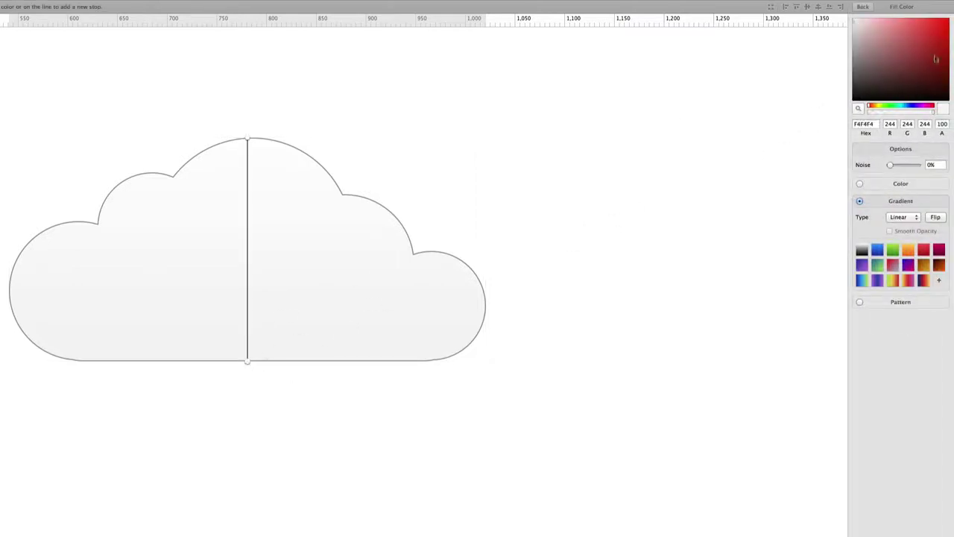
left_click_drag(887, 111, 905, 109)
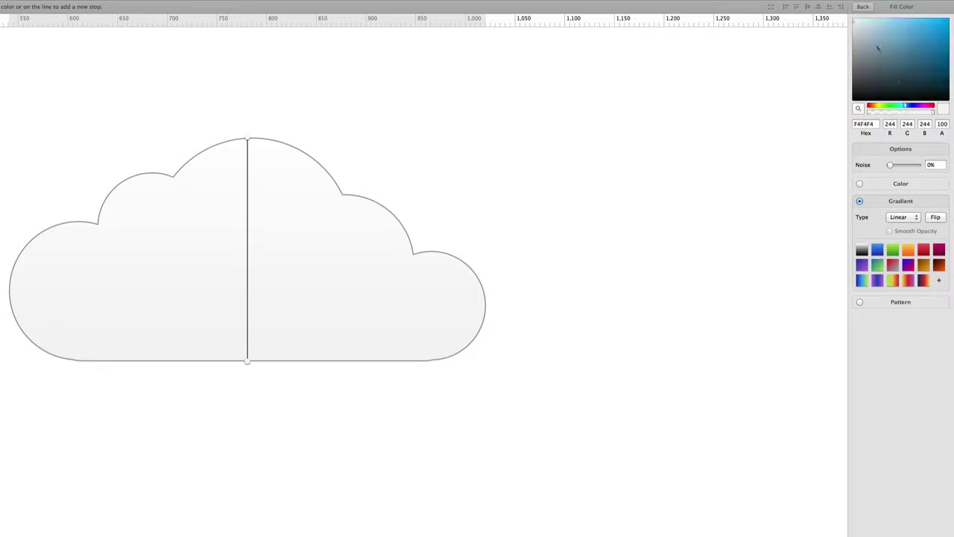
left_click_drag(863, 28, 863, 18)
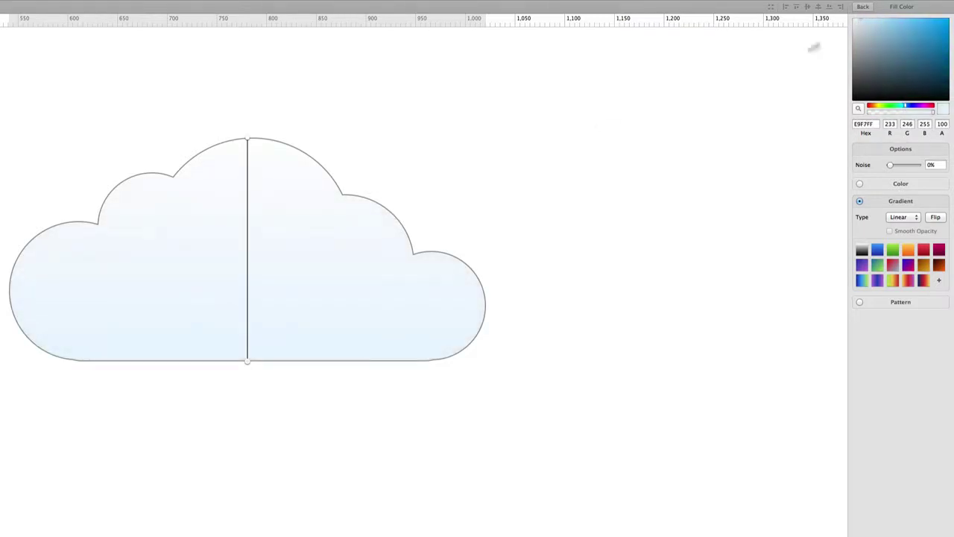
left_click(866, 7)
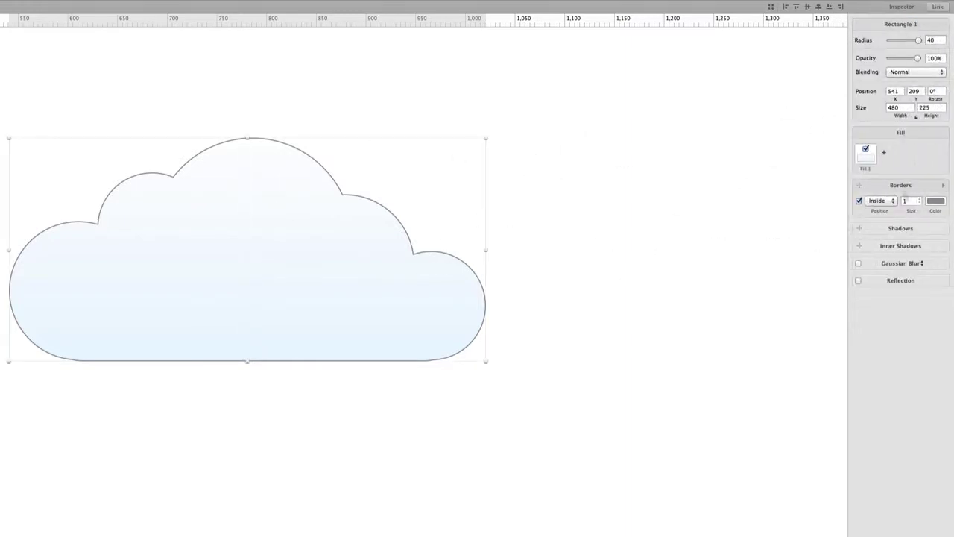
left_click(859, 201)
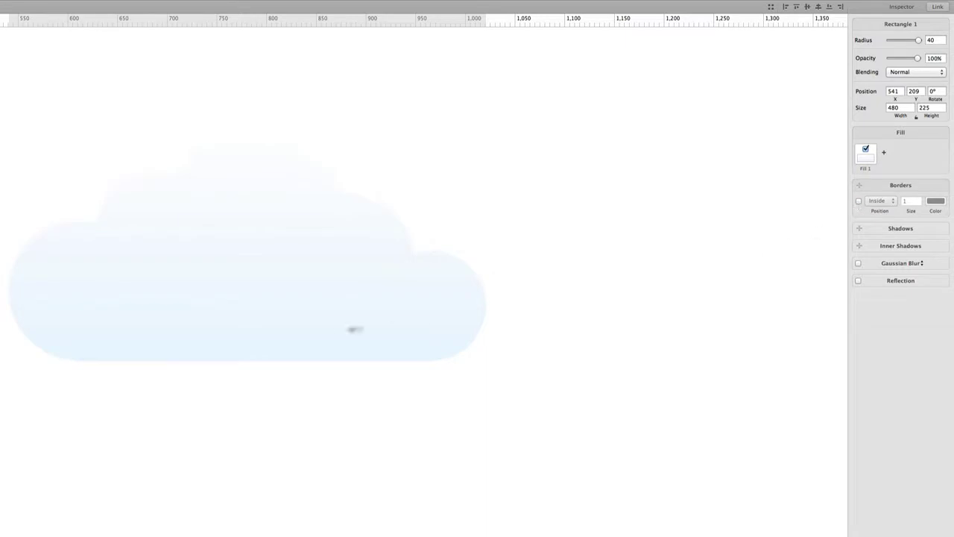
left_click(353, 328)
Step: Add a drop shadow to the cloud with a blur of 31 and a Y offset of 20
left_click(861, 229)
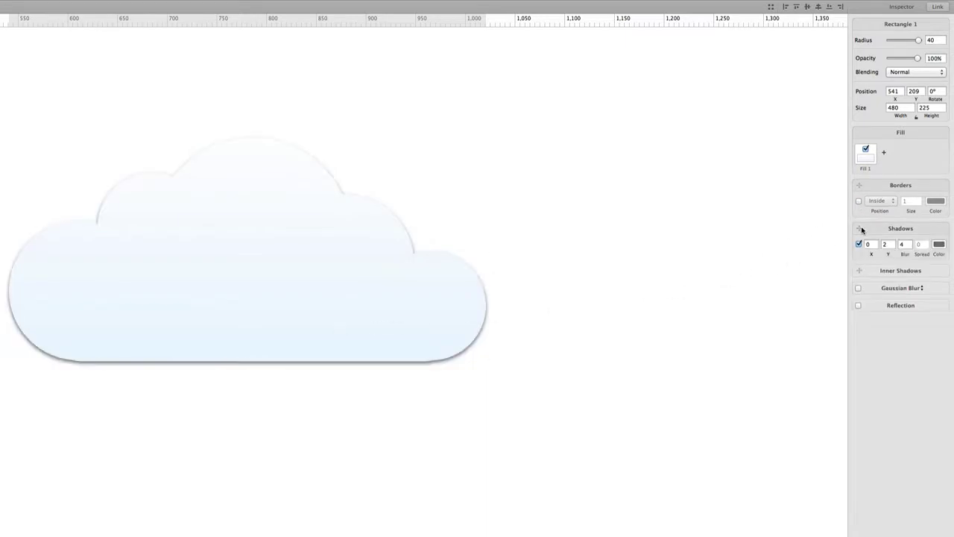
left_click(904, 244)
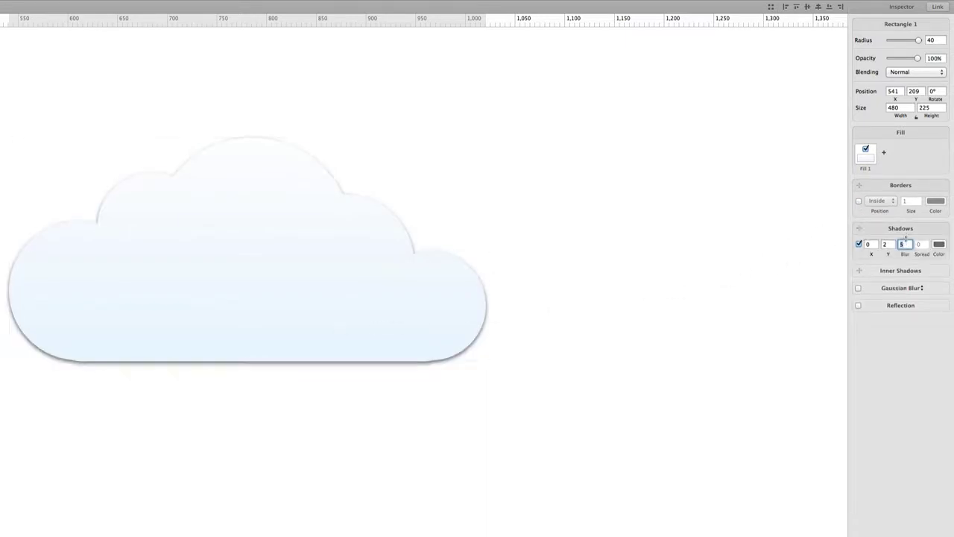
type("3")
key("Return")
left_click(888, 242)
key("Up")
key("Up")
key("Up")
key("Up")
key("Up")
key("Up")
key("Up")
key("Up")
key("Up")
key("Up")
key("Up")
key("Up")
key("Up")
key("Up")
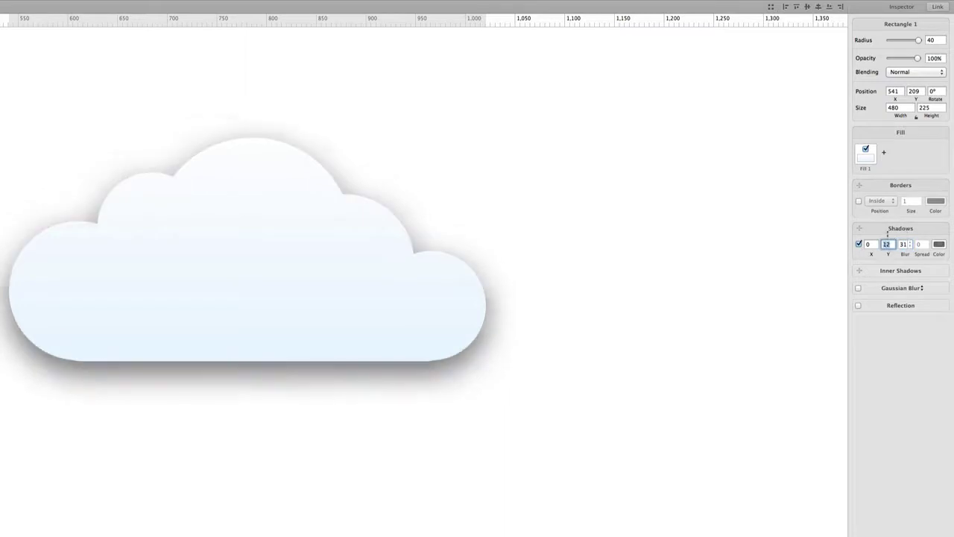
key("Up")
key("Up")
key("Up")
key("Up")
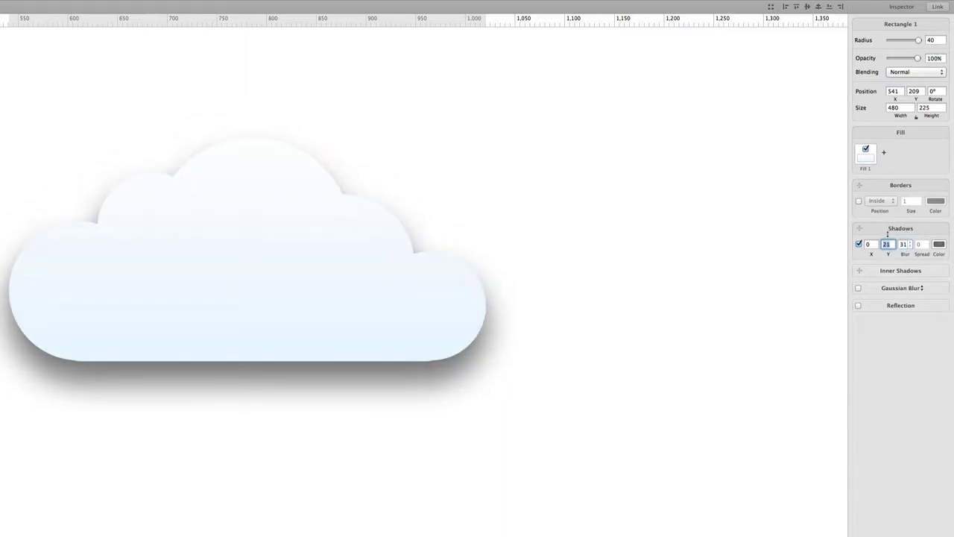
Step: Change the cloud's drop shadow color to a soft gray-blue, ADBFC8, at 100% opacity
left_click(939, 243)
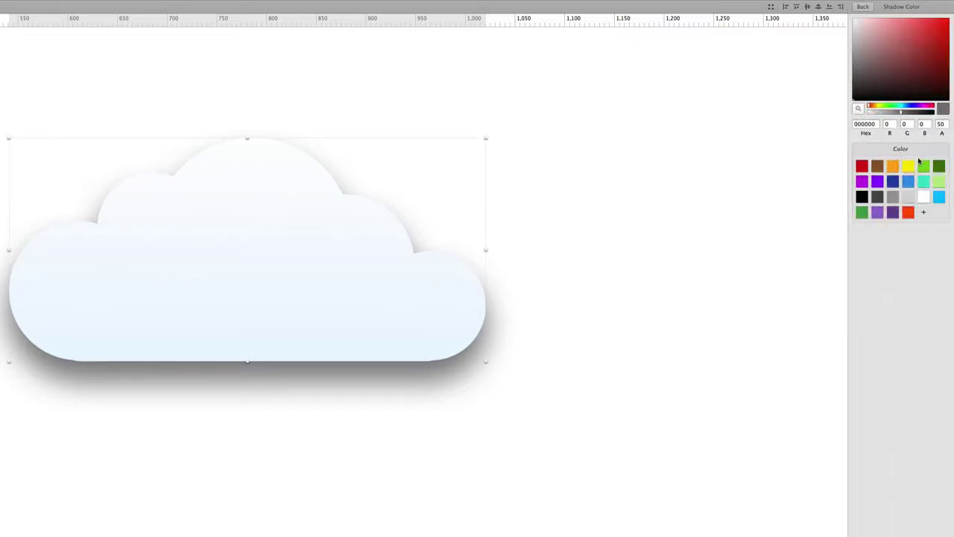
left_click(893, 182)
mouse_move(921, 55)
left_mouse_down()
mouse_move(879, 53)
mouse_move(883, 39)
left_mouse_up()
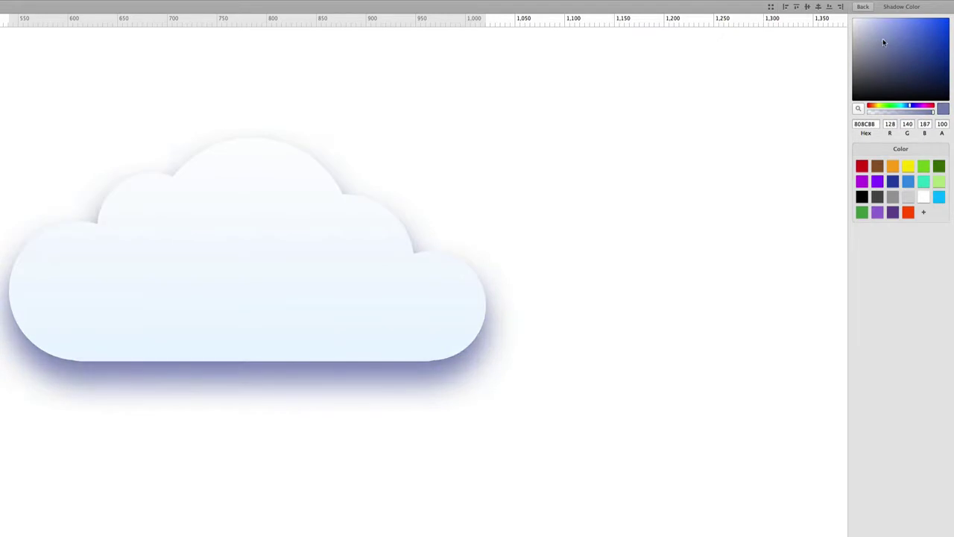
left_click_drag(910, 106, 905, 108)
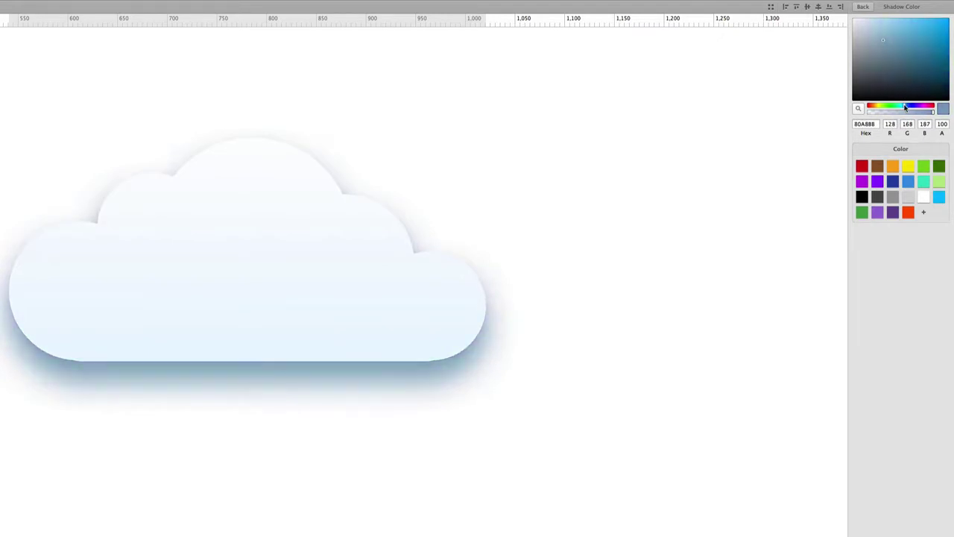
left_click_drag(880, 39, 866, 36)
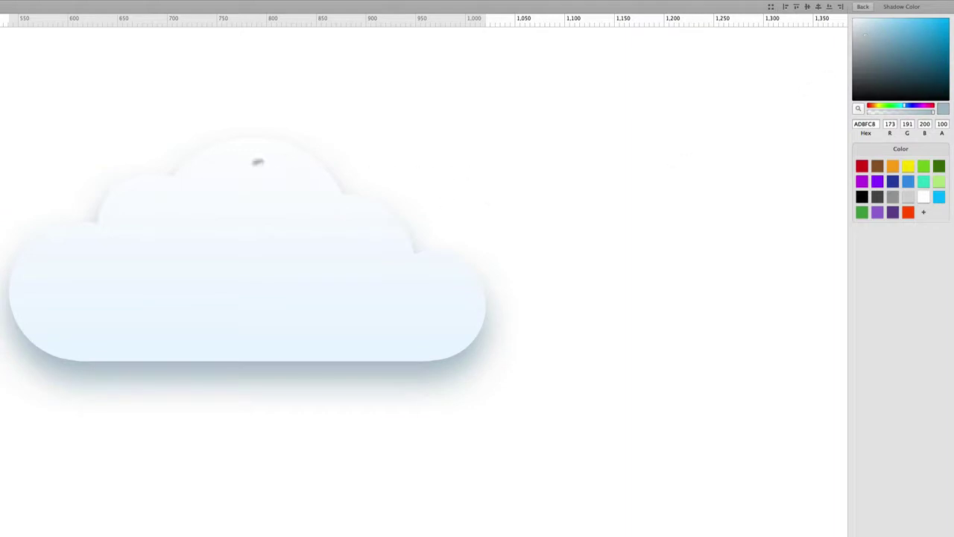
left_click(257, 161)
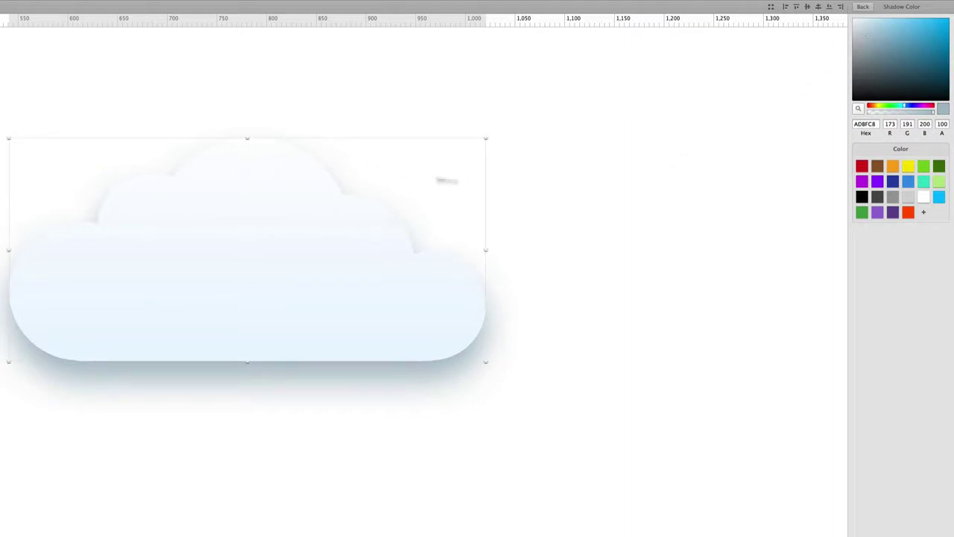
left_click(864, 7)
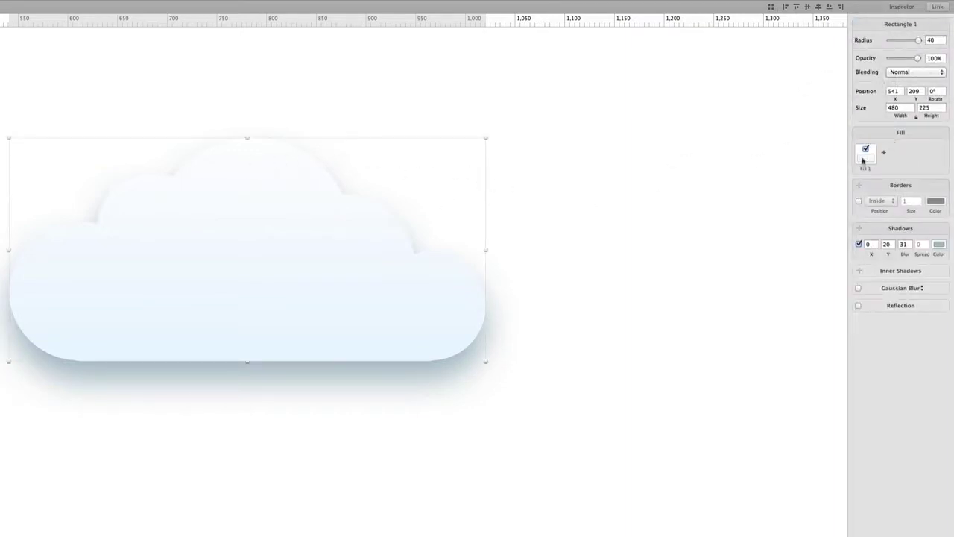
Step: Add an inner shadow to the cloud and reduce its black color to 8% opacity
left_click(859, 270)
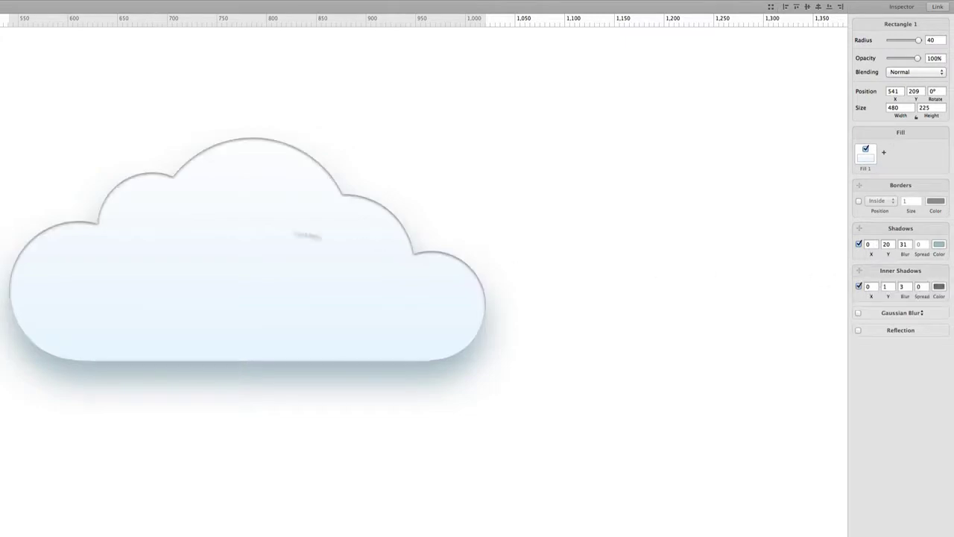
left_click(287, 181)
left_click(939, 286)
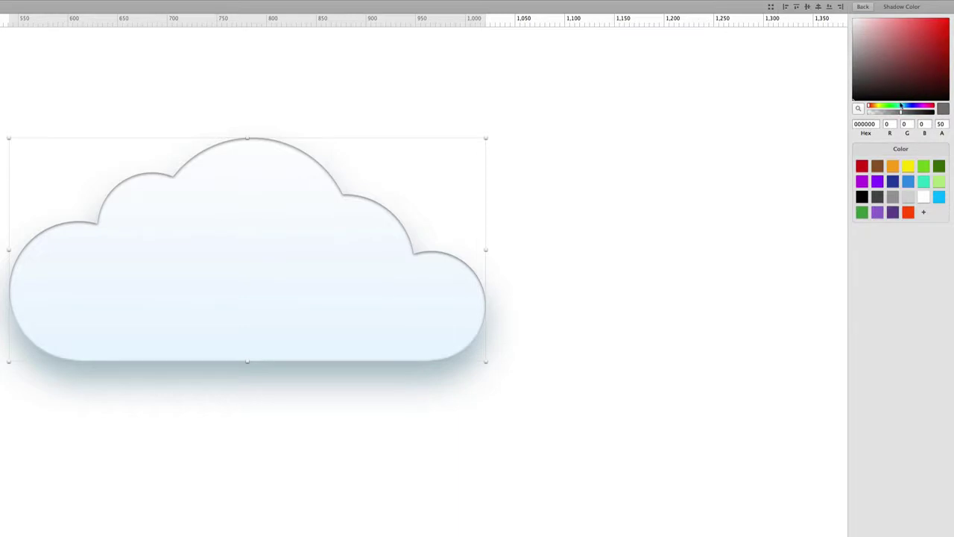
left_click_drag(900, 112, 870, 115)
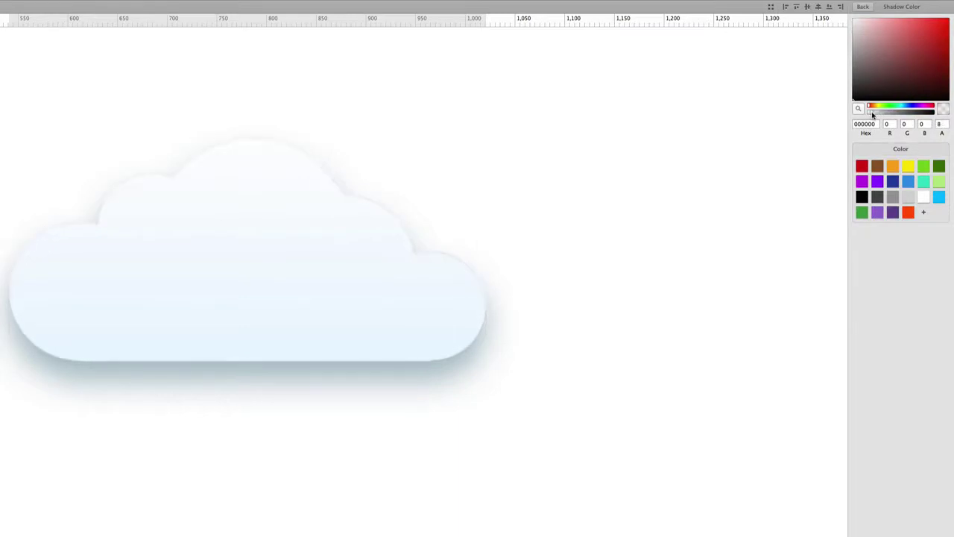
Step: Change the cloud's inner shadow color from black to a saturated blue, 0089F4, at 33% opacity
left_click(863, 6)
left_click(939, 287)
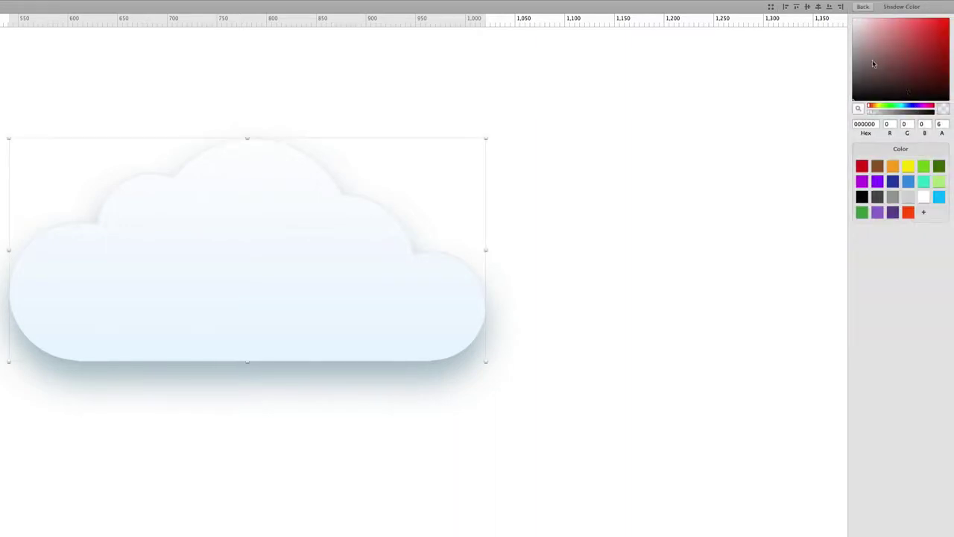
left_click(907, 105)
left_click_drag(873, 61, 905, 52)
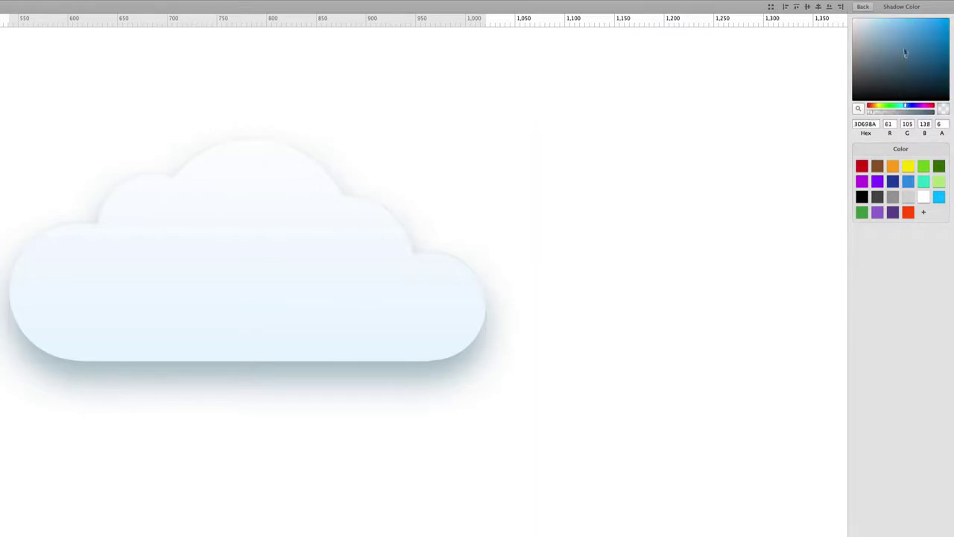
left_click_drag(878, 113, 881, 114)
mouse_move(910, 63)
left_mouse_down()
mouse_move(945, 53)
mouse_move(949, 22)
left_mouse_up()
left_click_drag(886, 115, 890, 112)
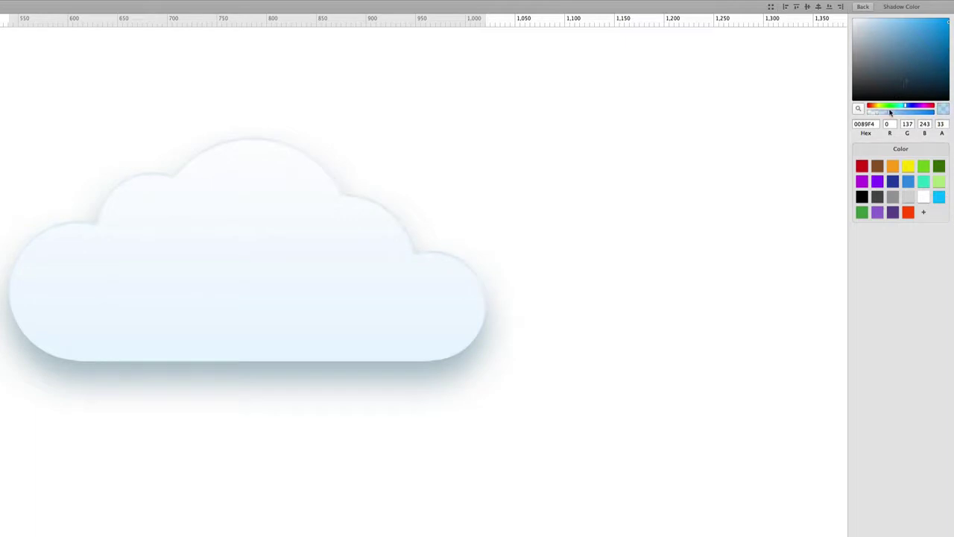
left_click(864, 6)
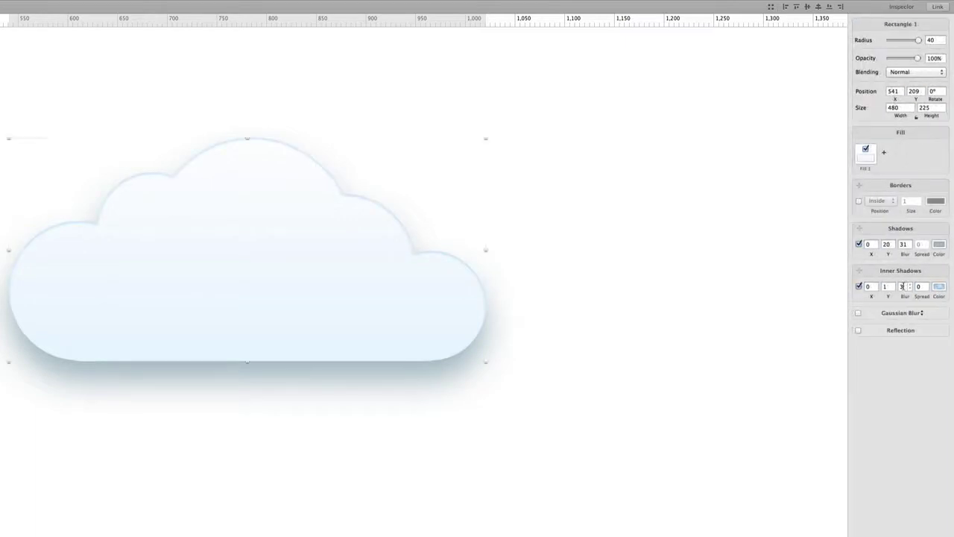
Step: Set the cloud's inner shadow blur to 37 and lower the opacity of its blue color
type("9")
key("Return")
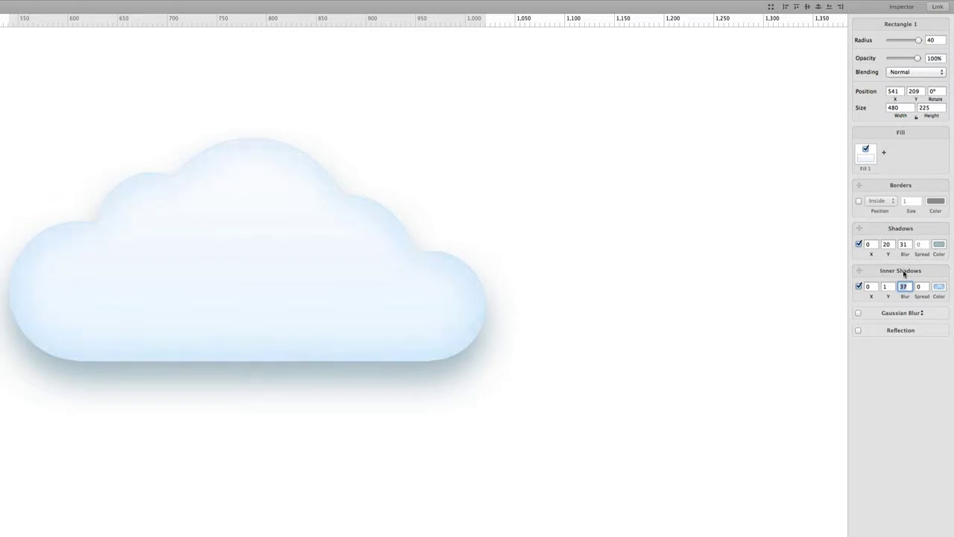
left_click(938, 287)
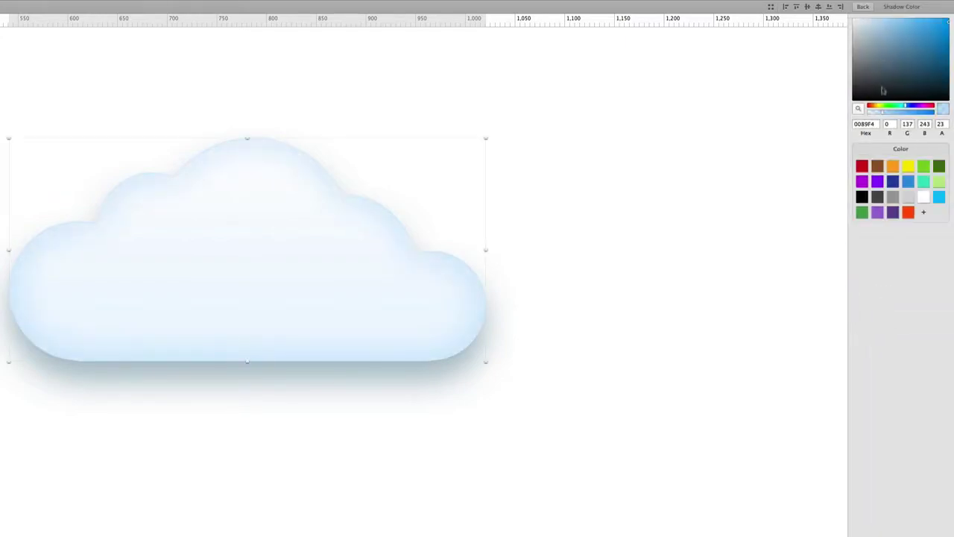
left_click_drag(877, 112, 875, 114)
left_click(862, 7)
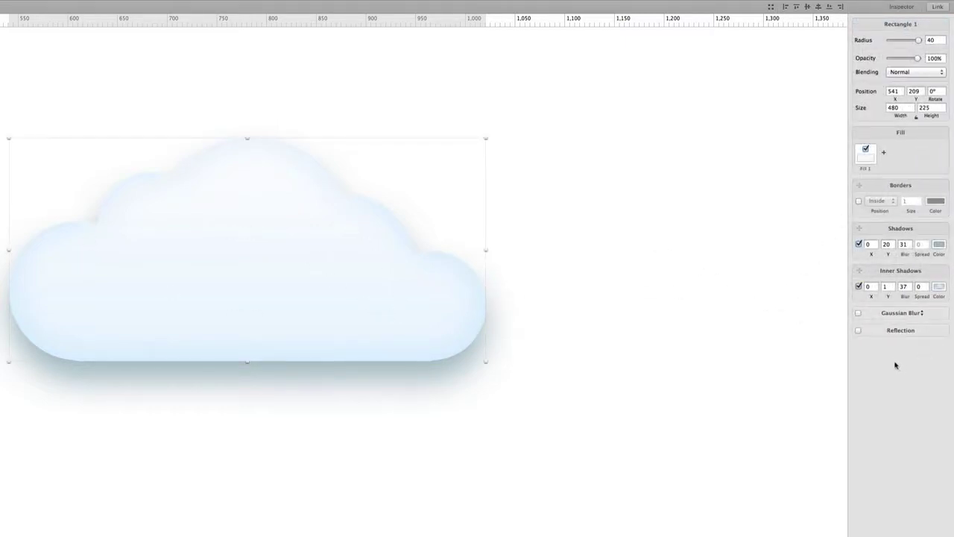
Step: Try a Gaussian blur on the cloud at 32 px, reduce it to 1 px, and turn the blur off
left_click(859, 314)
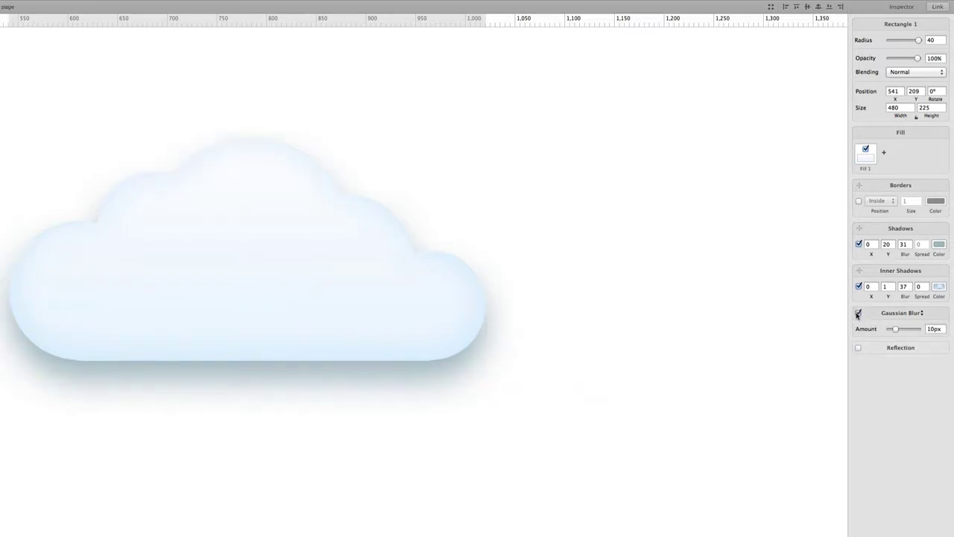
left_click_drag(899, 331, 912, 330)
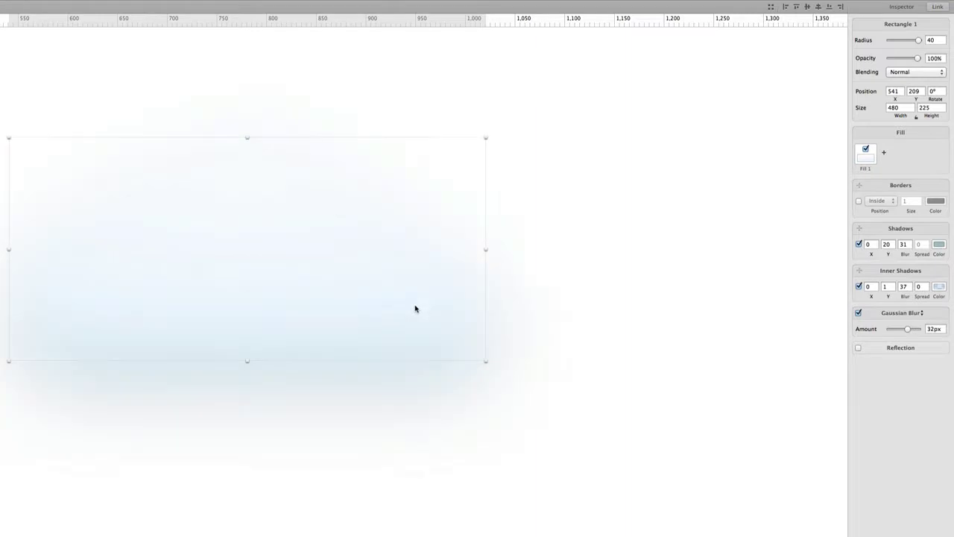
left_click(899, 331)
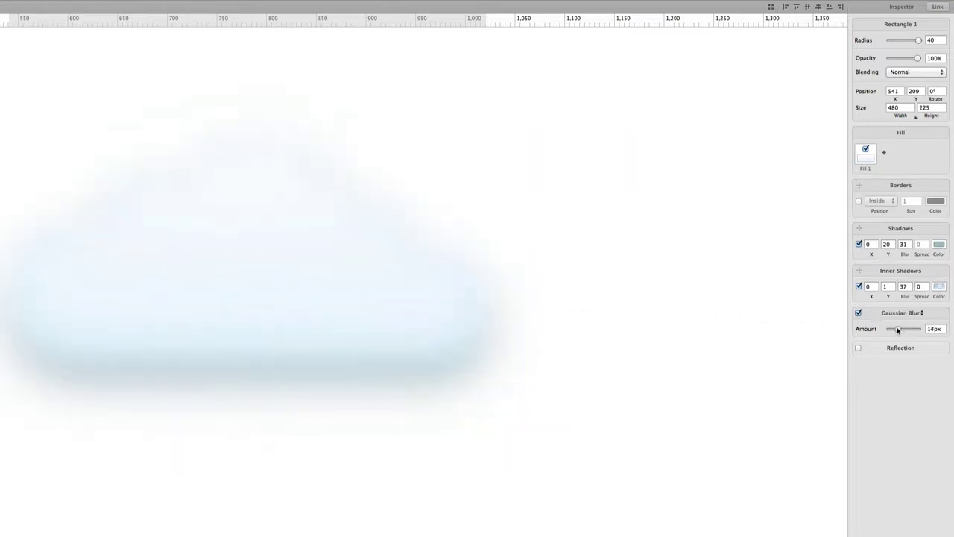
left_click_drag(894, 329, 892, 330)
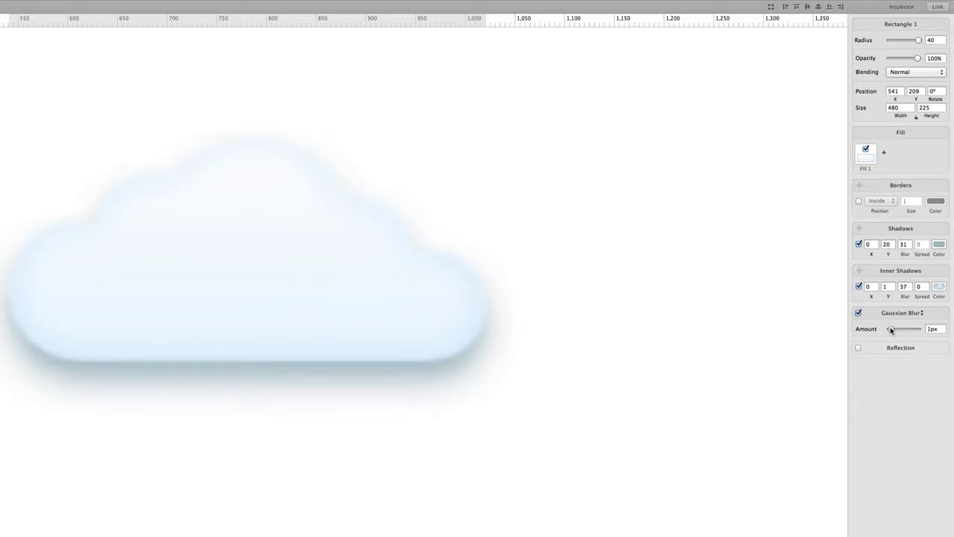
left_click(618, 313)
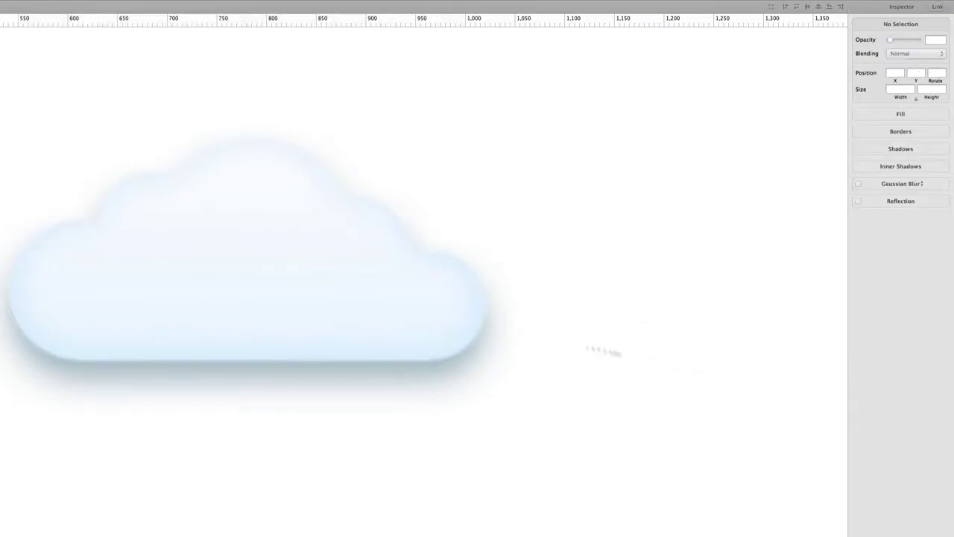
left_click(471, 326)
left_click(859, 314)
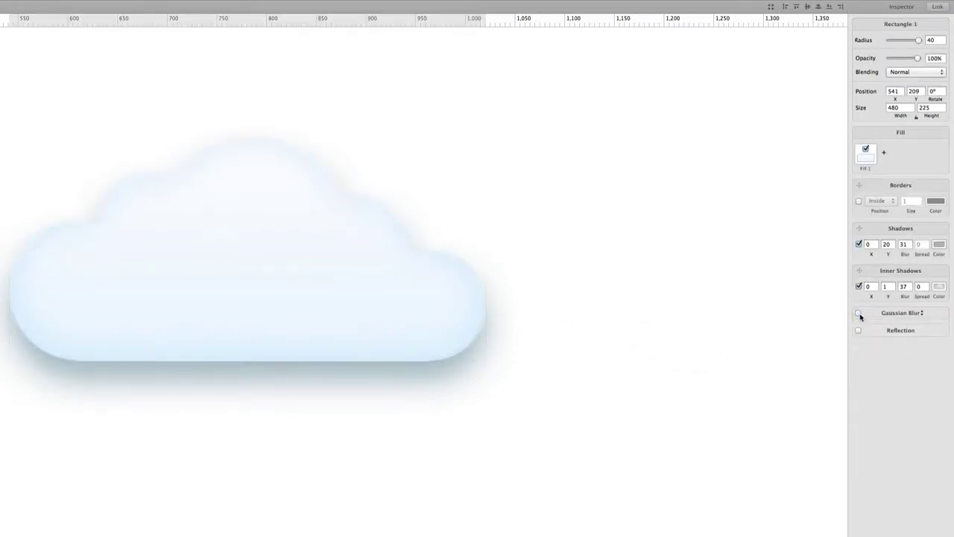
Step: Try a reflection on the repositioned cloud at 100% strength and 2.74 px distance, with and without its drop shadow, and turn the reflection off
left_click_drag(305, 319, 337, 306)
left_click(859, 331)
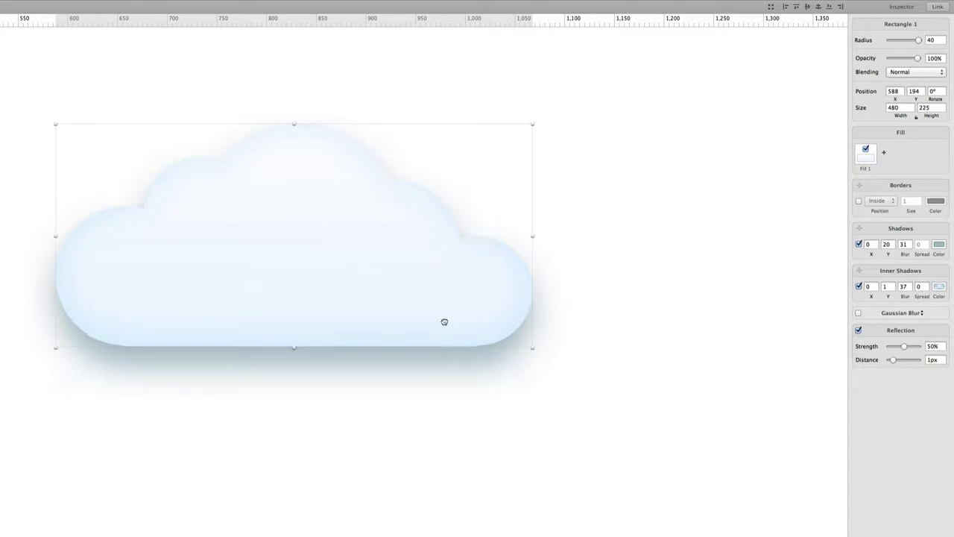
left_click_drag(445, 322, 450, 324)
mouse_move(909, 346)
left_mouse_down()
mouse_move(926, 347)
mouse_move(899, 360)
left_mouse_up()
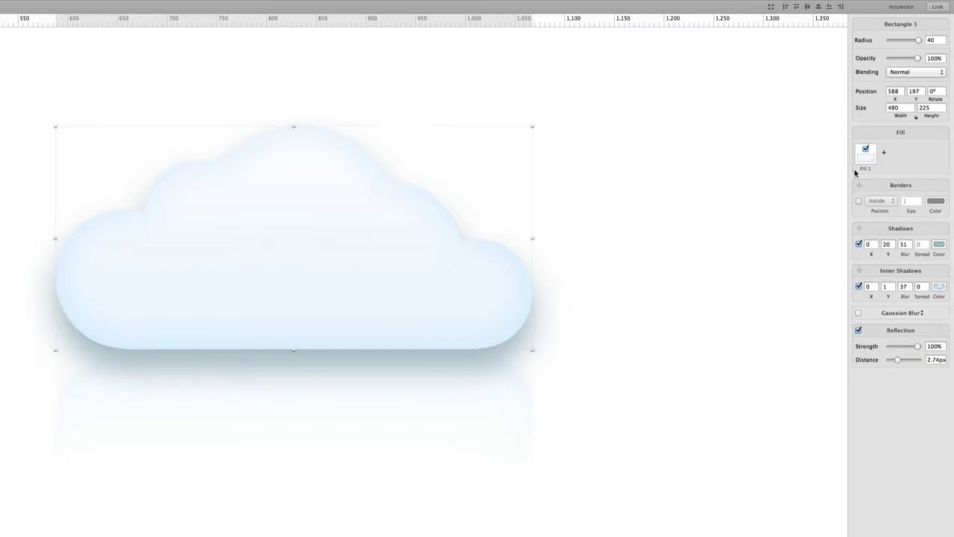
left_click(859, 245)
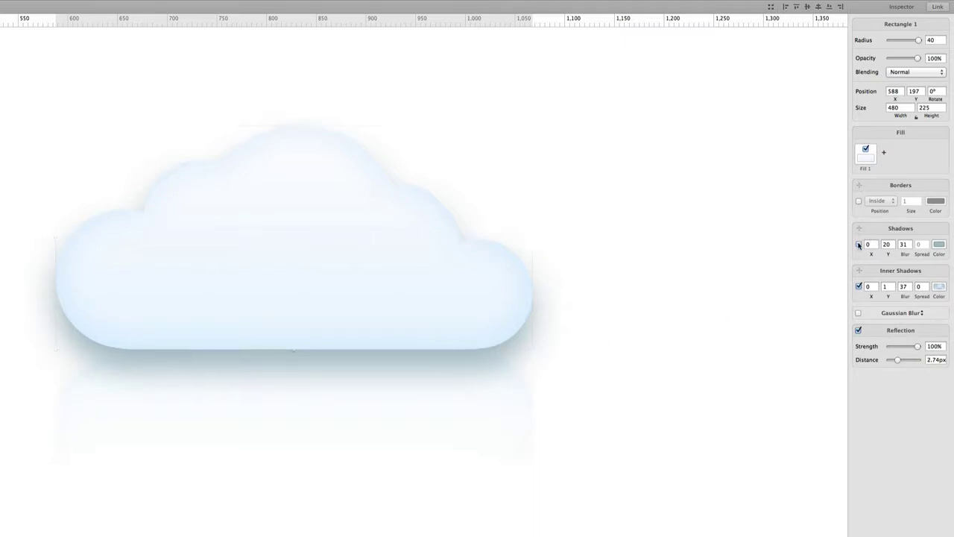
left_click(858, 330)
left_click(859, 245)
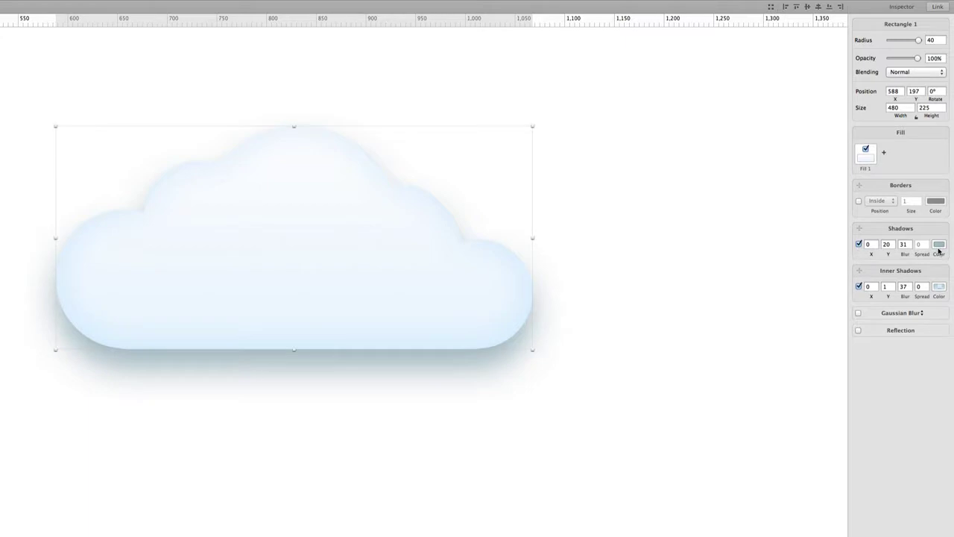
Step: Reduce the cloud's drop shadow Y offset to 5 and recolor the shadow a deep, semi-transparent blue
double_click(887, 244)
type("3")
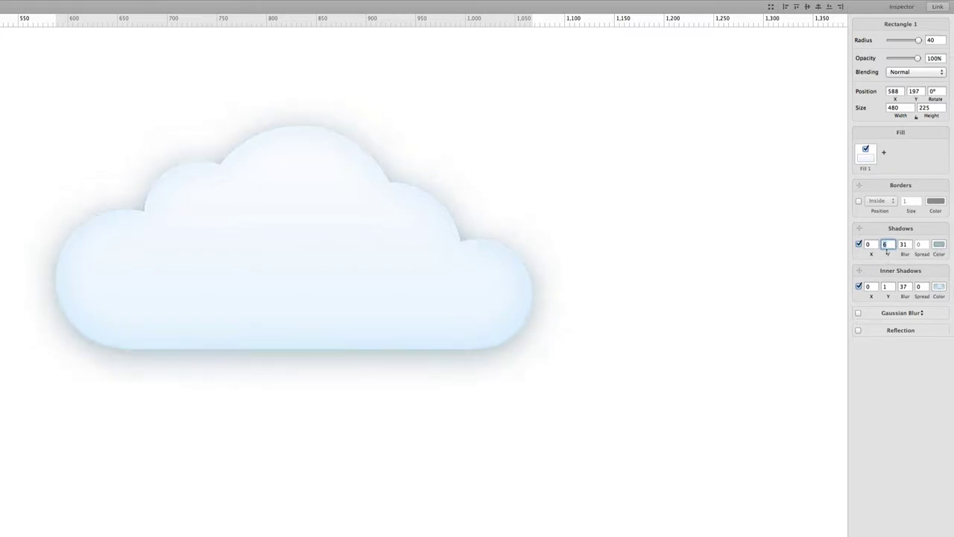
left_click(938, 245)
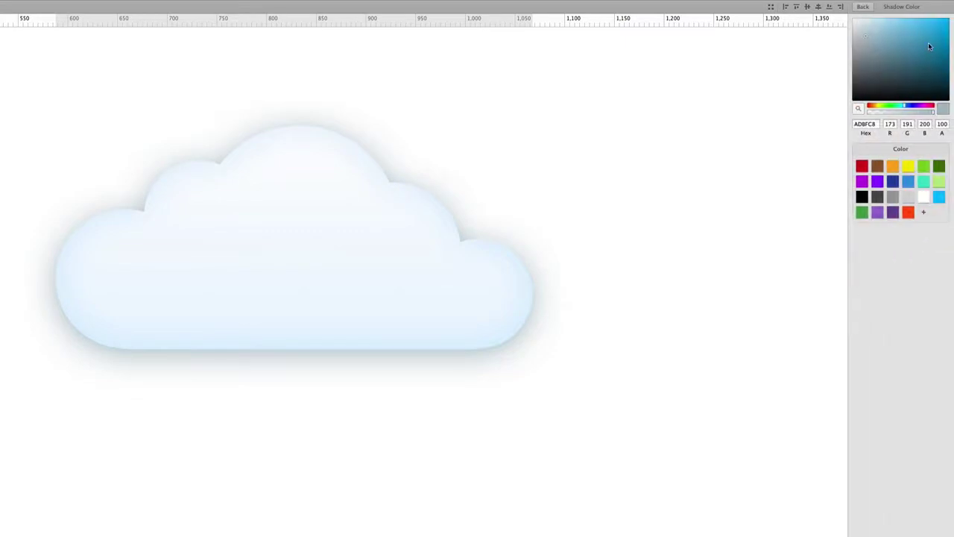
left_click_drag(929, 47, 949, 41)
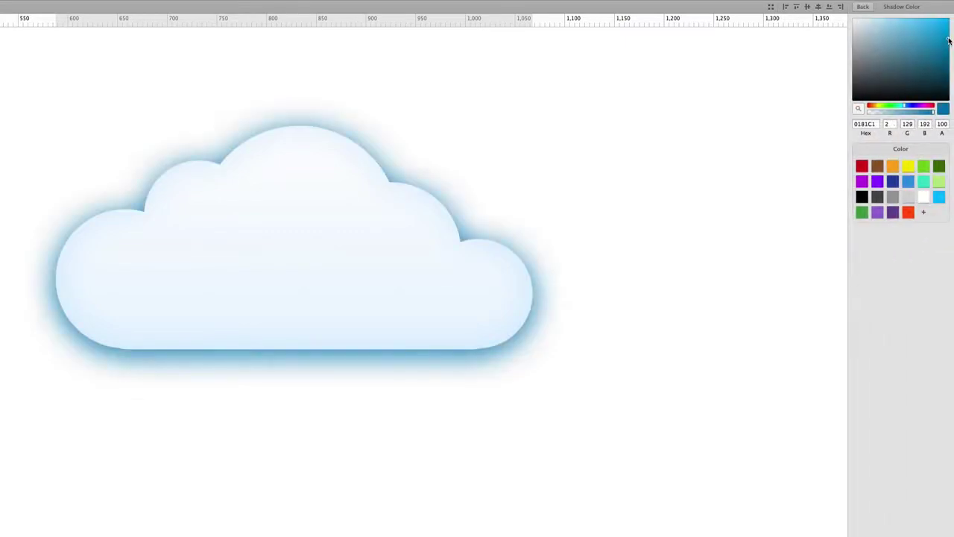
left_click_drag(909, 108, 880, 111)
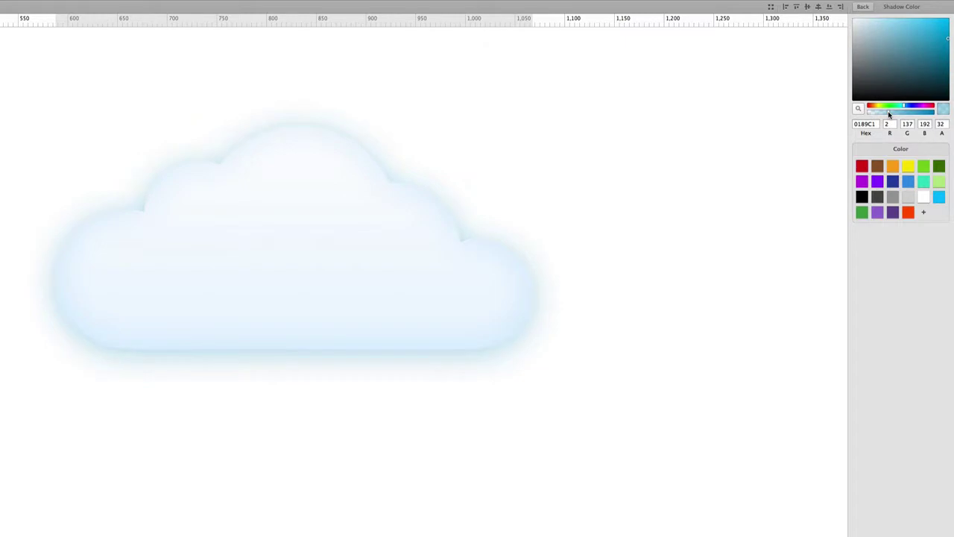
left_click_drag(931, 52, 952, 58)
left_click(874, 8)
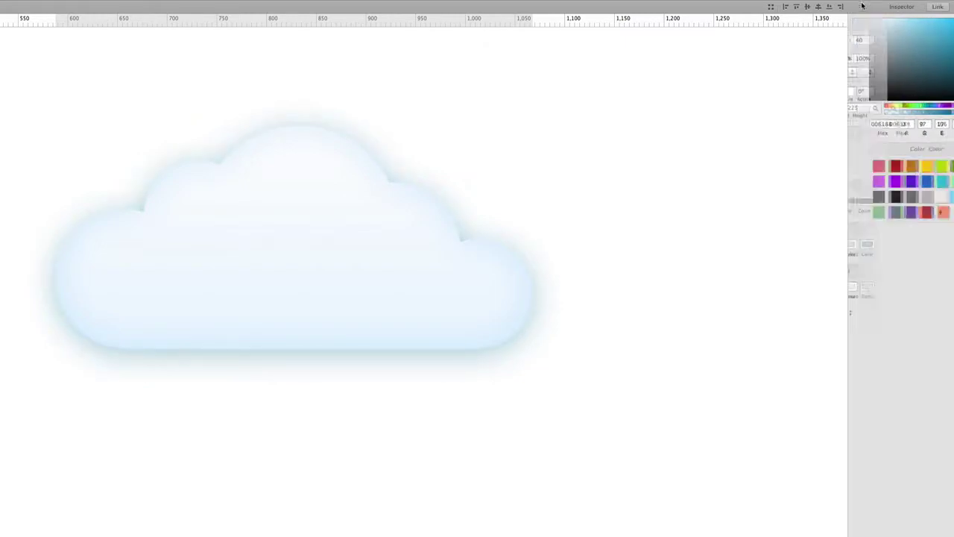
Step: Move the cloud toward the artboard's left side and place two duplicates, one at the right and one above the middle
left_click(697, 151)
key("super+minus")
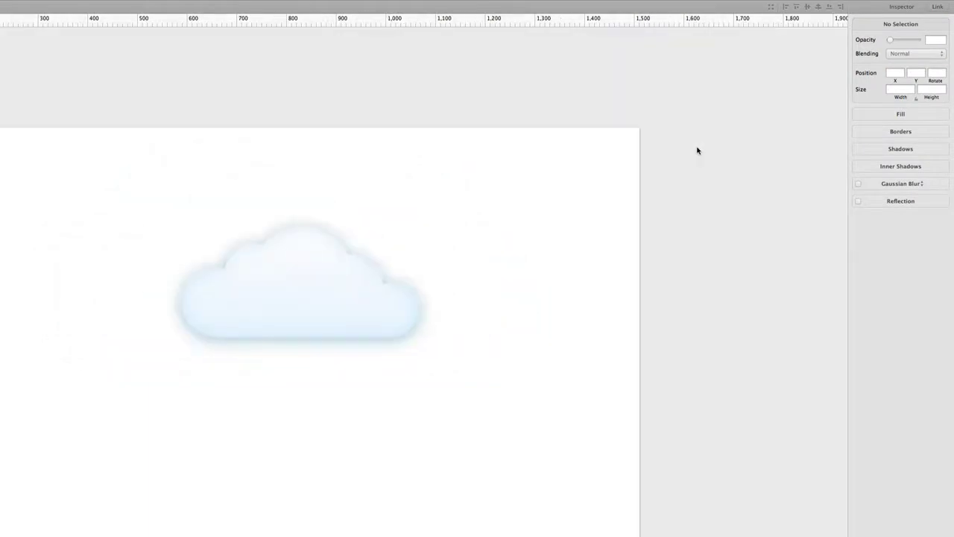
left_click_drag(264, 281, 99, 286)
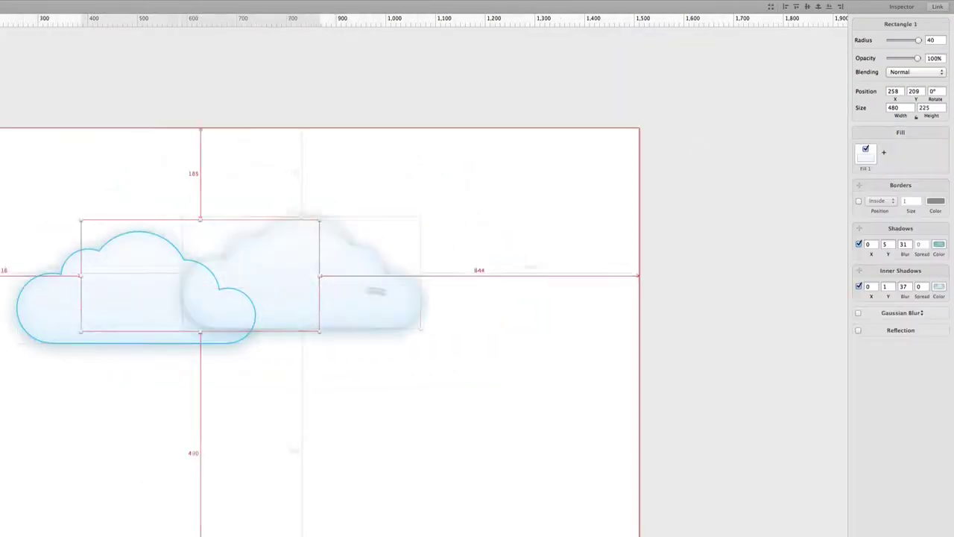
left_click_drag(372, 291, 453, 305)
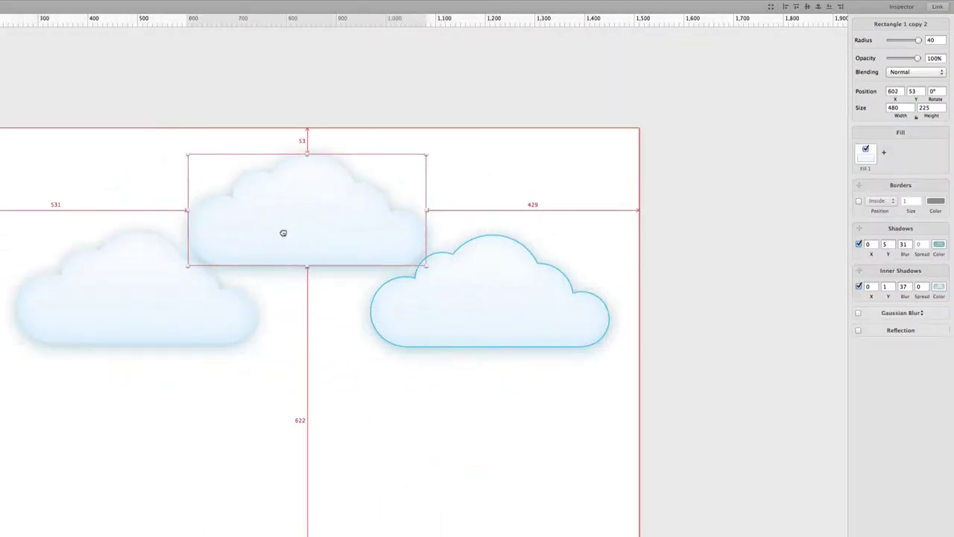
left_click_drag(283, 234, 284, 233)
Step: Scale down both duplicate clouds proportionally, making the right one about 269 × 126
left_click_drag(424, 153, 341, 210)
left_click(522, 325)
key("alt")
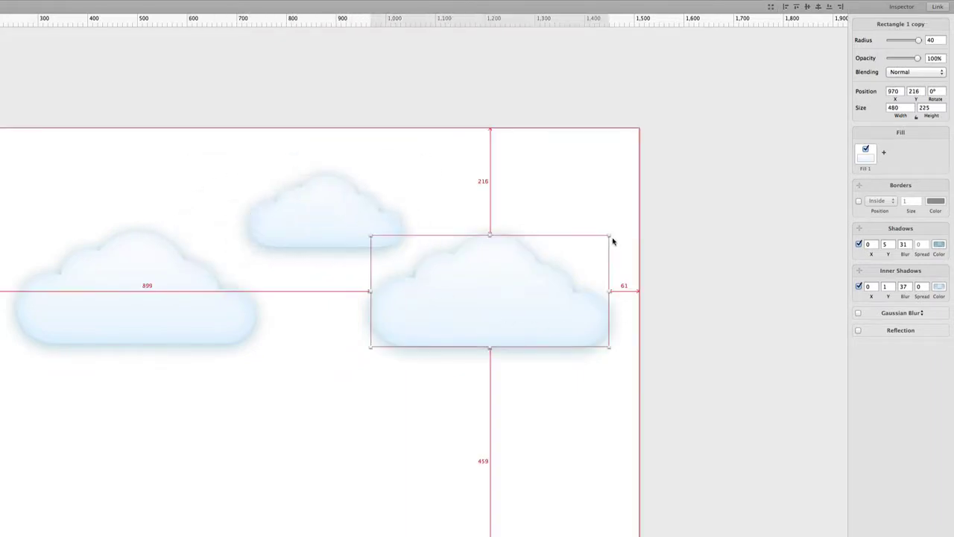
left_click_drag(610, 237, 551, 270)
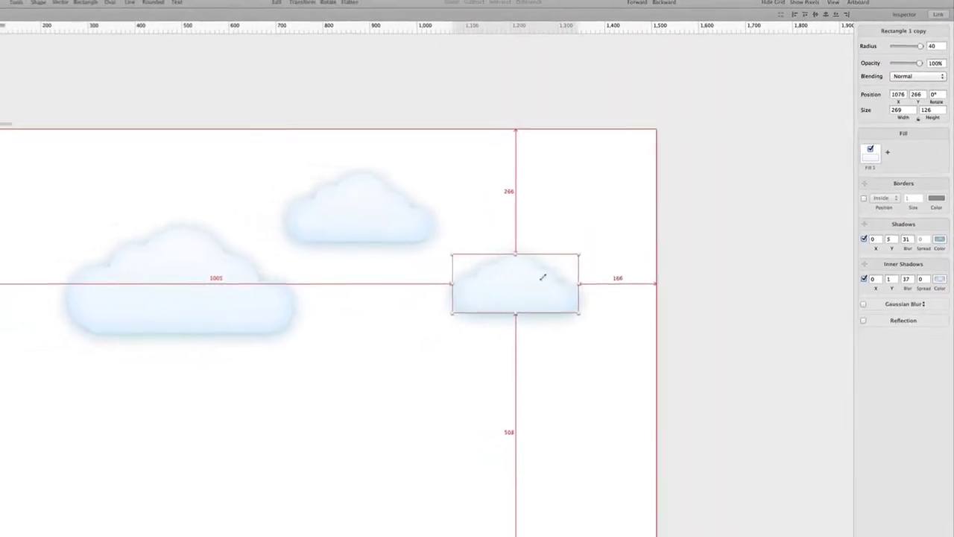
left_click(653, 245)
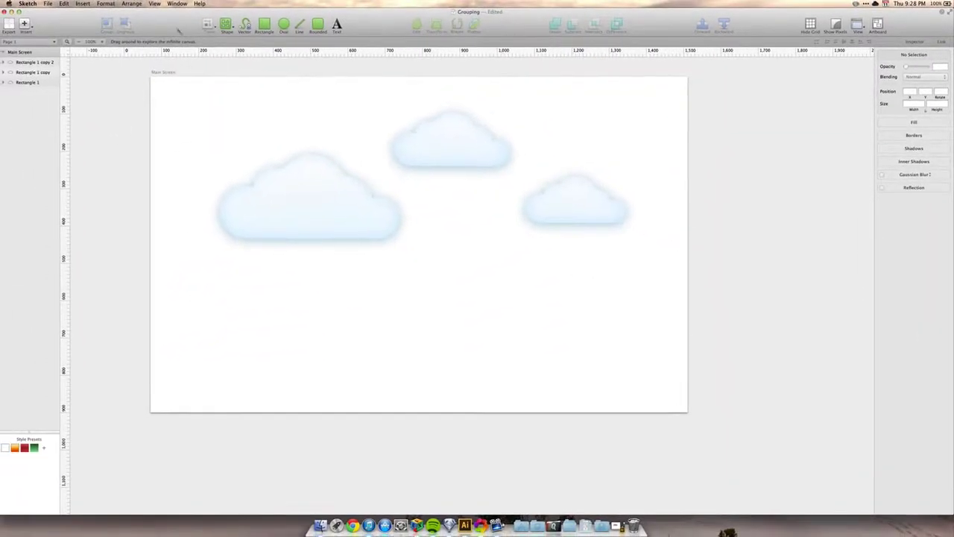
Step: Draw a 1440 × 900 rectangle covering the whole artboard and send it behind all three clouds
left_click(223, 16)
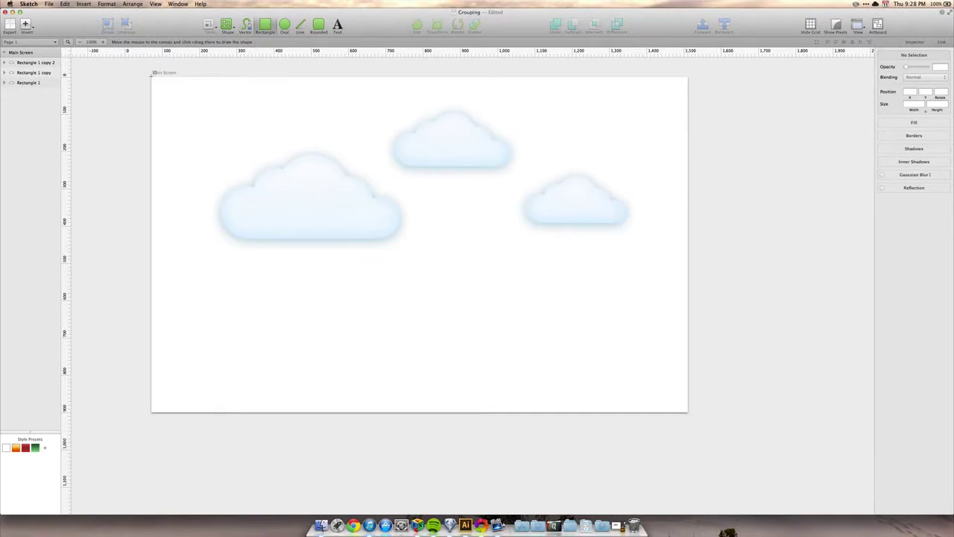
left_click_drag(152, 77, 688, 413)
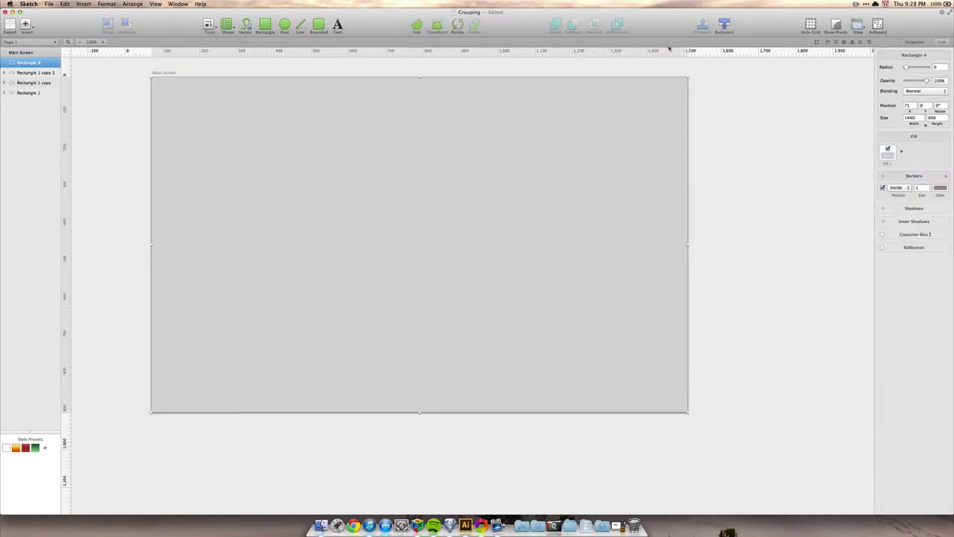
left_click(726, 26)
left_click(726, 27)
left_click(726, 26)
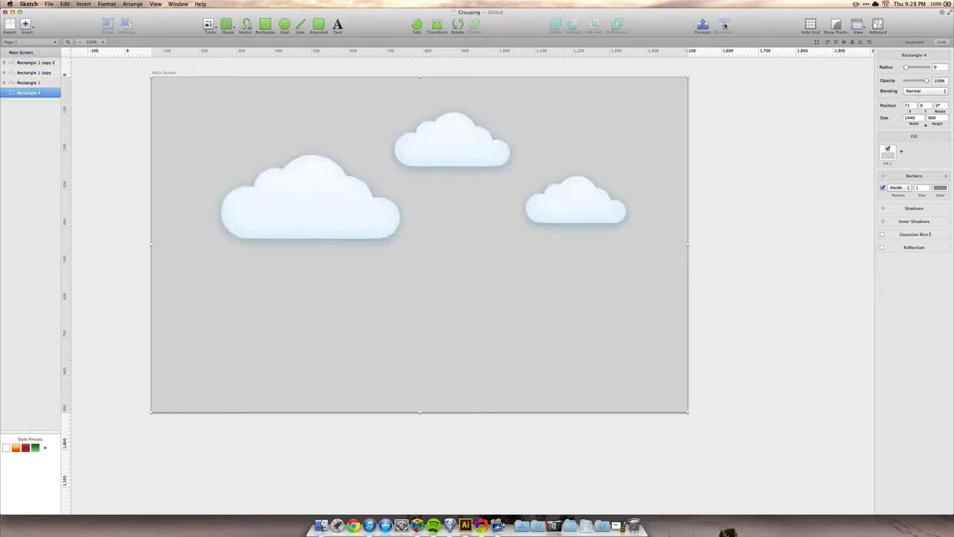
Step: Move the background rectangle's layer above the clouds and return it to the bottom of the layer order
left_click_drag(20, 95, 35, 61)
left_click_drag(33, 79, 34, 95)
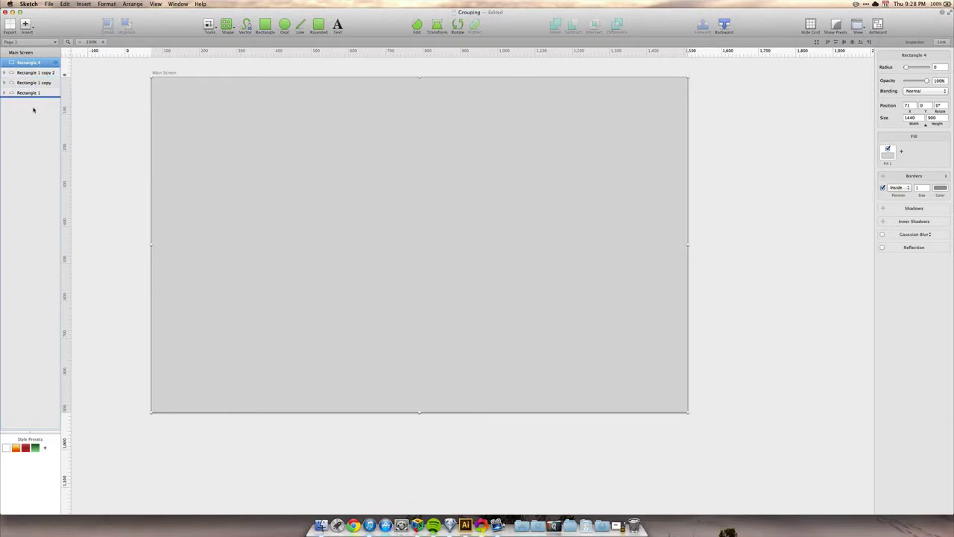
left_click(133, 186)
Step: Fill the background rectangle with the solid blue preset 3892E3
left_click(170, 177)
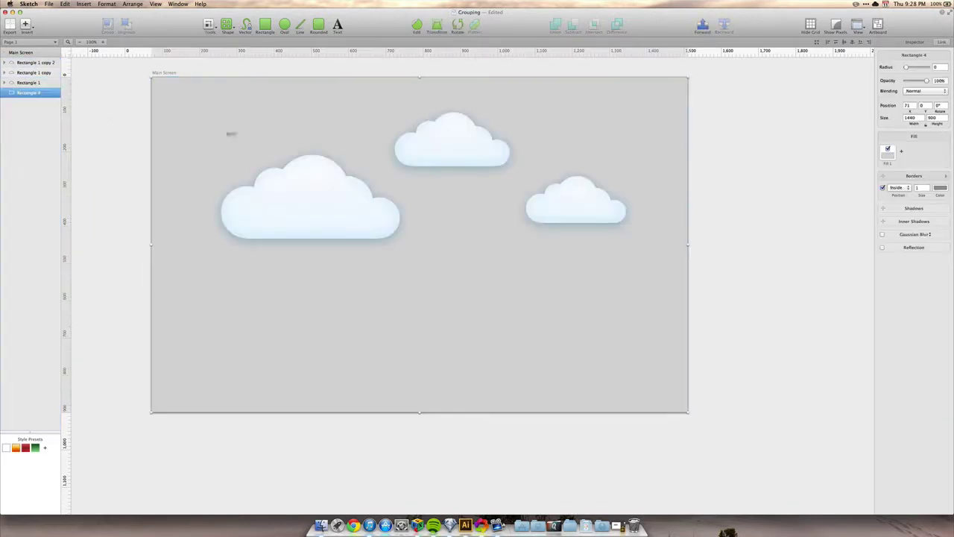
left_click(891, 159)
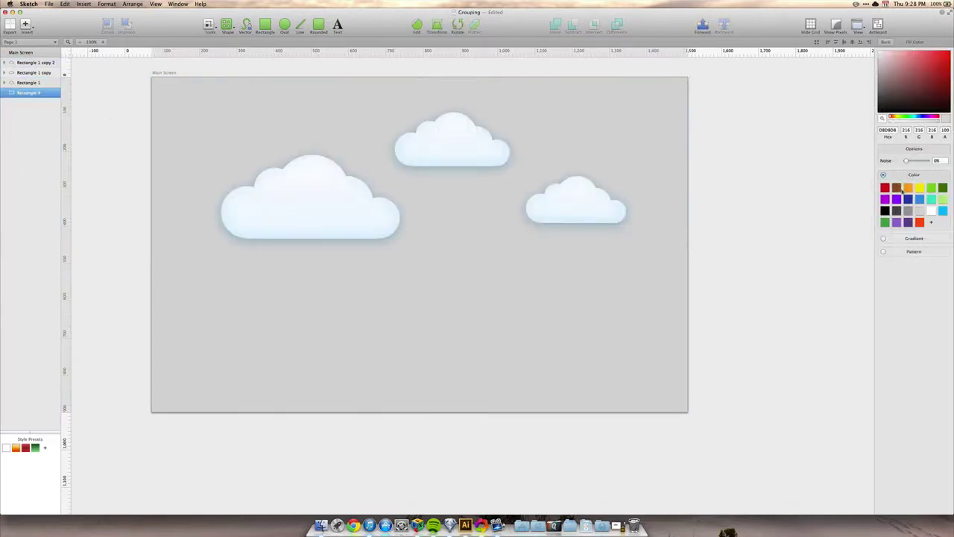
left_click(920, 199)
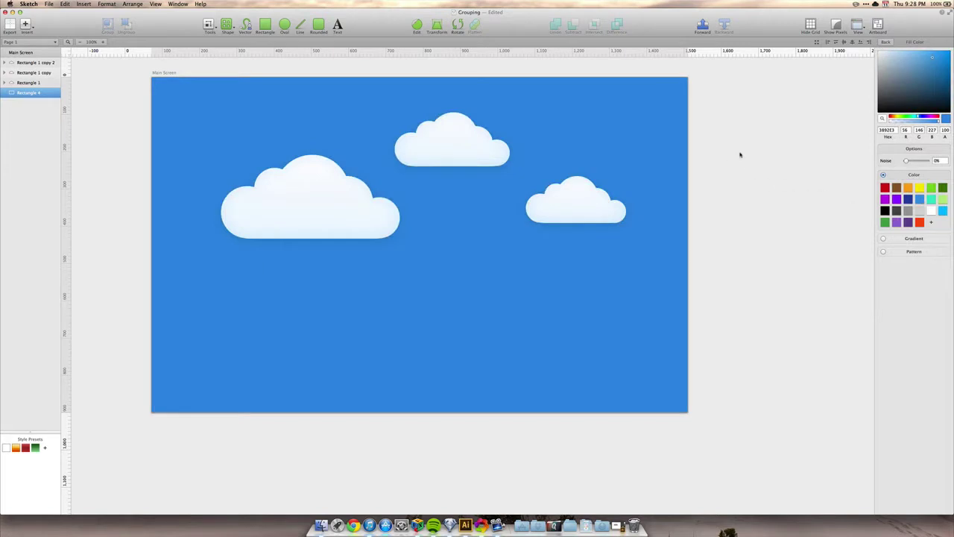
Step: Try the brighter blue preset 00ADFF as the background rectangle's fill, and return it to the blue preset 3892E3
left_click(944, 212)
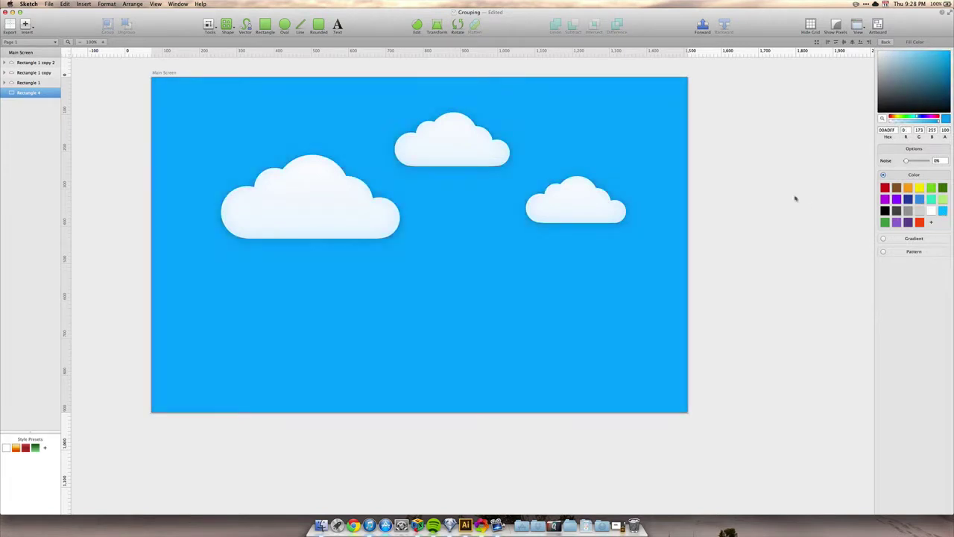
left_click(920, 199)
left_click(748, 173)
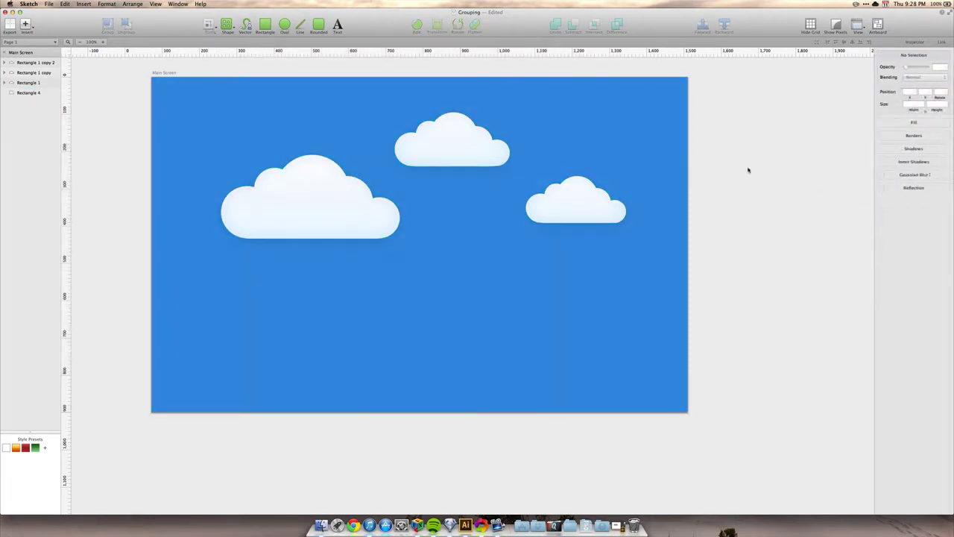
key("super+1")
left_click_drag(522, 166, 625, 300)
key("super+0")
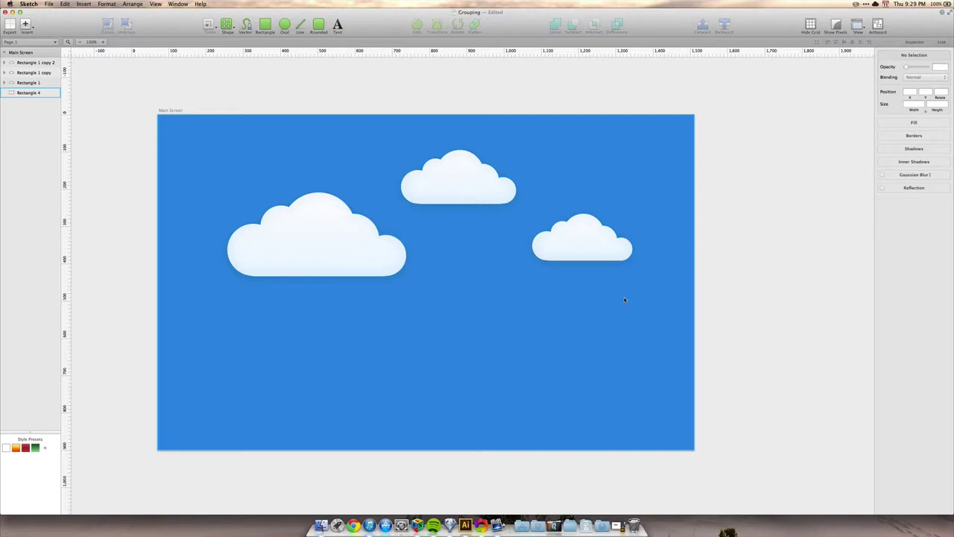
Step: Change the large cloud's inner shadow to colour 5F99C7 at 71% opacity with a blur of 61
left_click(314, 229)
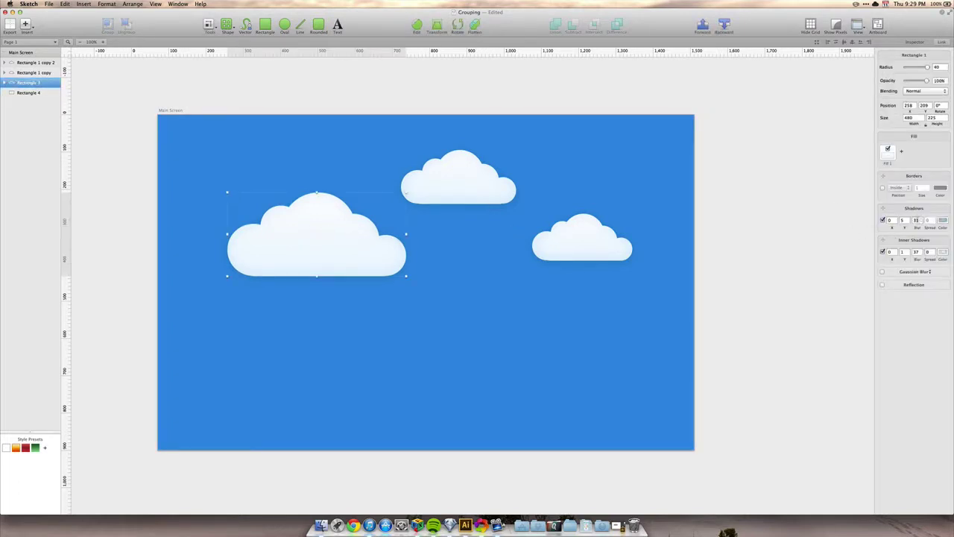
left_click(944, 252)
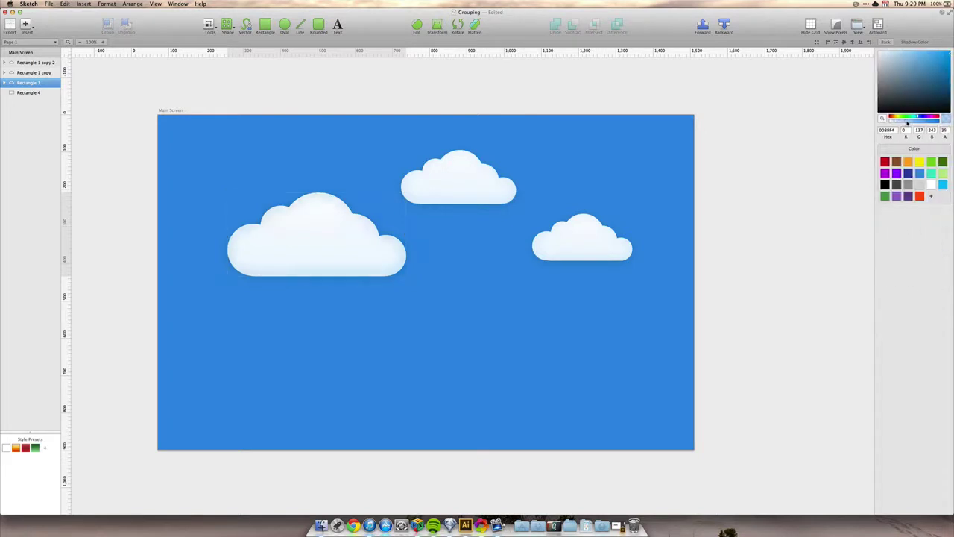
left_click_drag(917, 121, 929, 121)
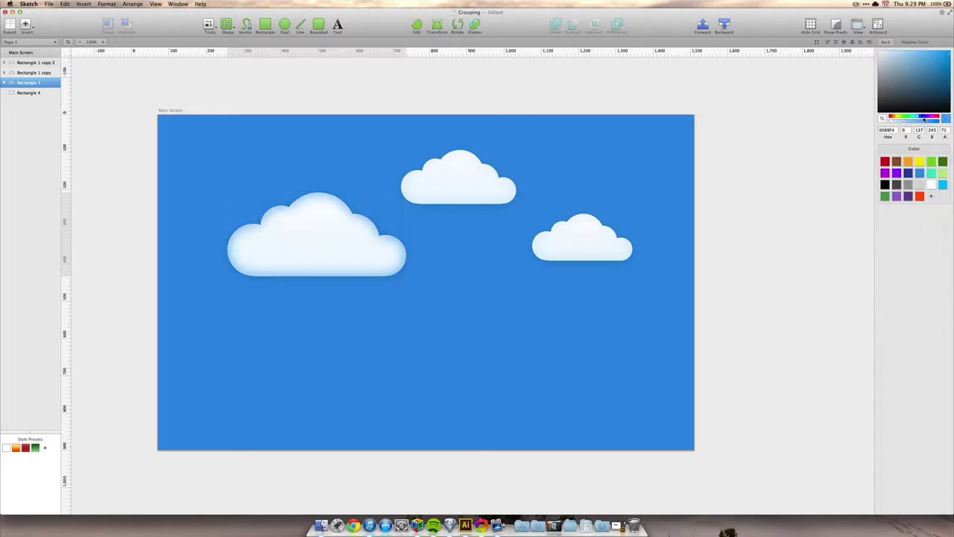
left_click_drag(941, 68, 916, 65)
left_click(886, 42)
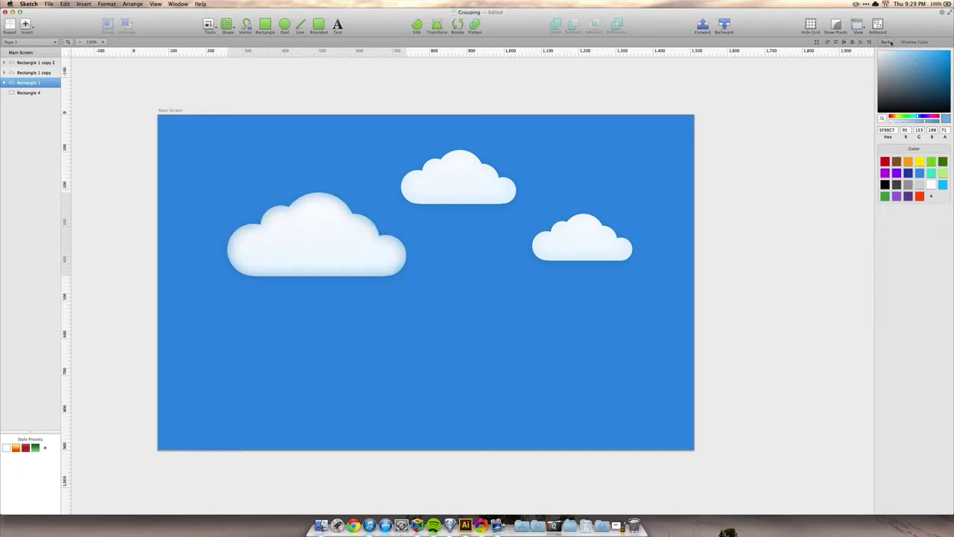
left_click(917, 252)
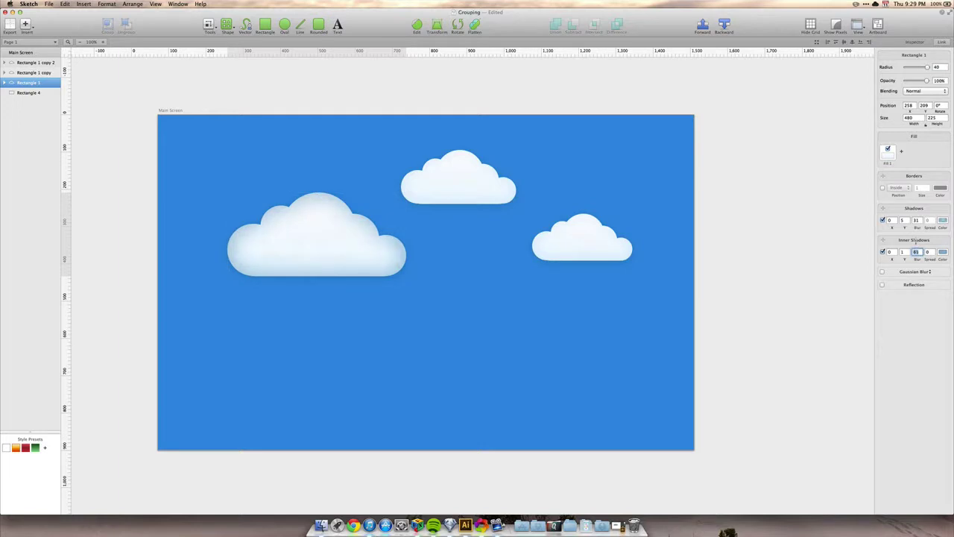
left_click(304, 251)
left_click(774, 229)
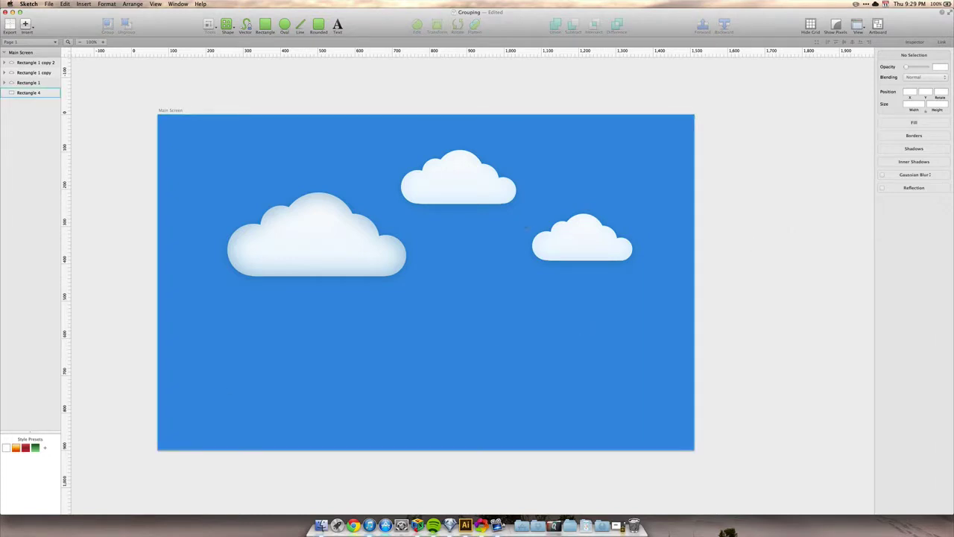
Step: Save the large cloud's styling as a style preset and apply it to both smaller clouds
left_click(568, 239)
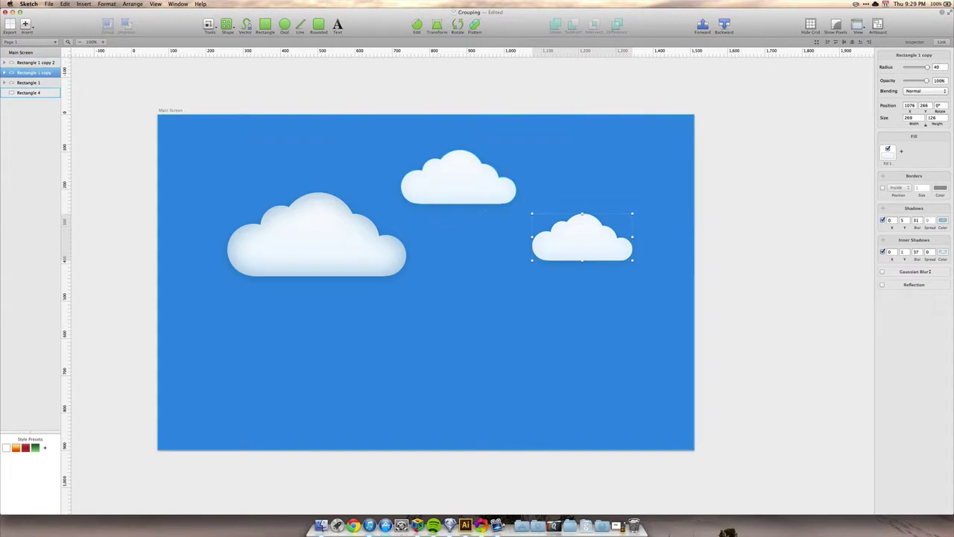
left_click(301, 252)
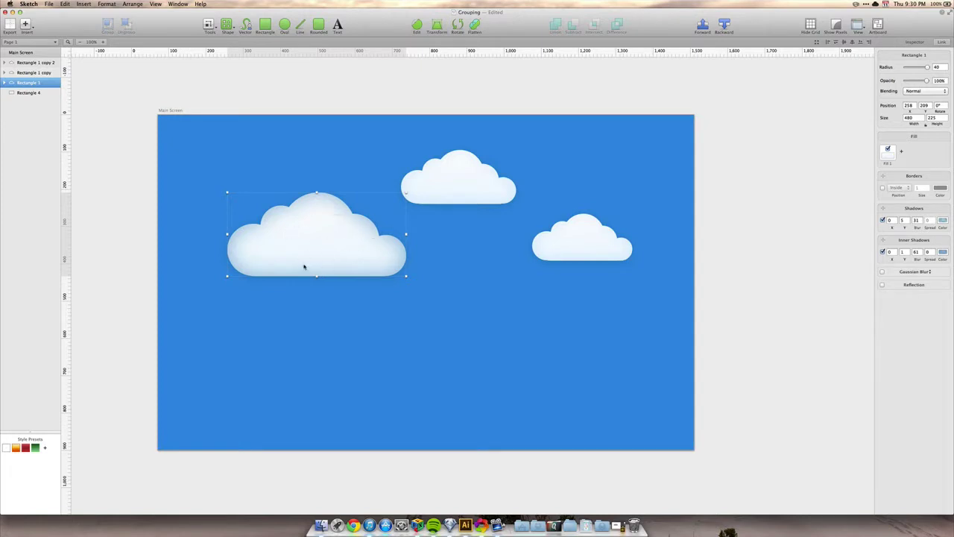
scroll(307, 244, "up", 1)
scroll(63, 420, "right", 1)
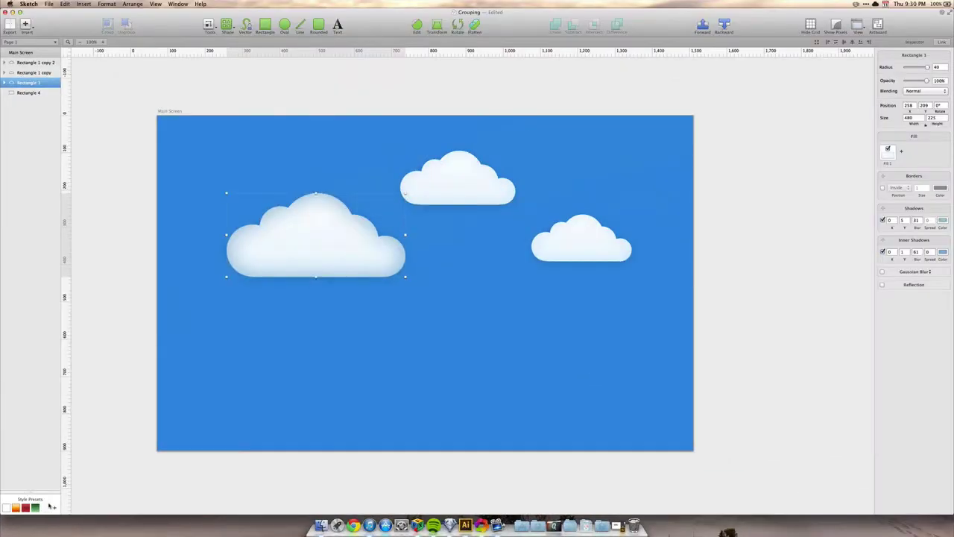
left_click(445, 191)
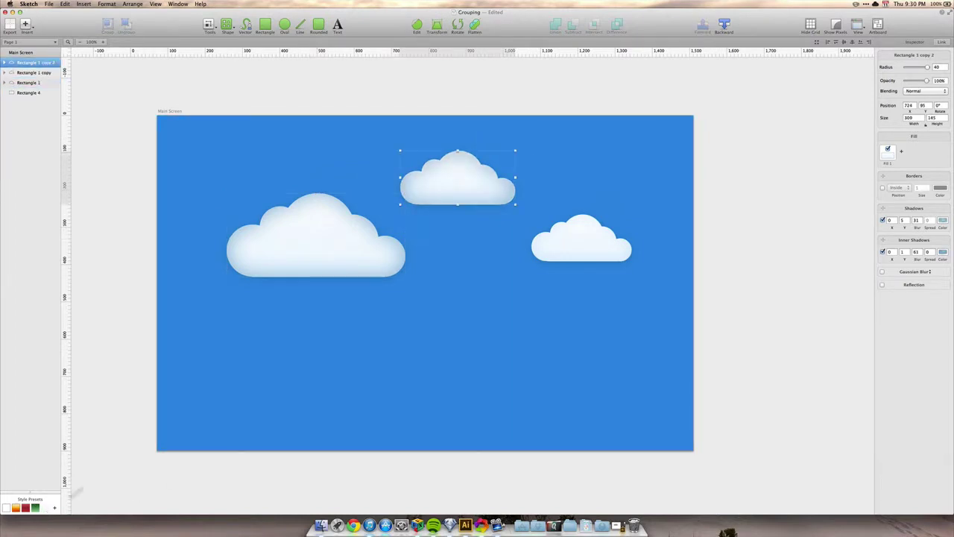
left_click(574, 253)
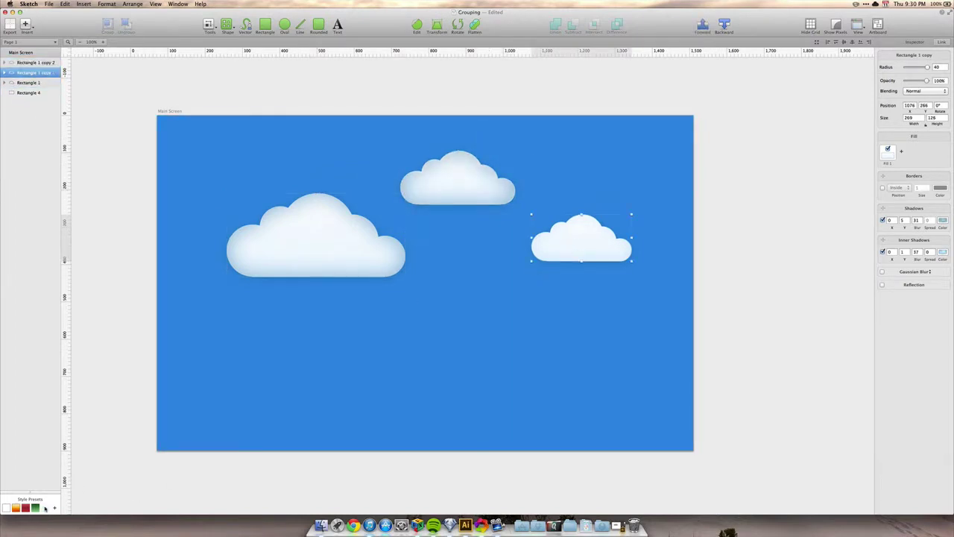
left_click(79, 375)
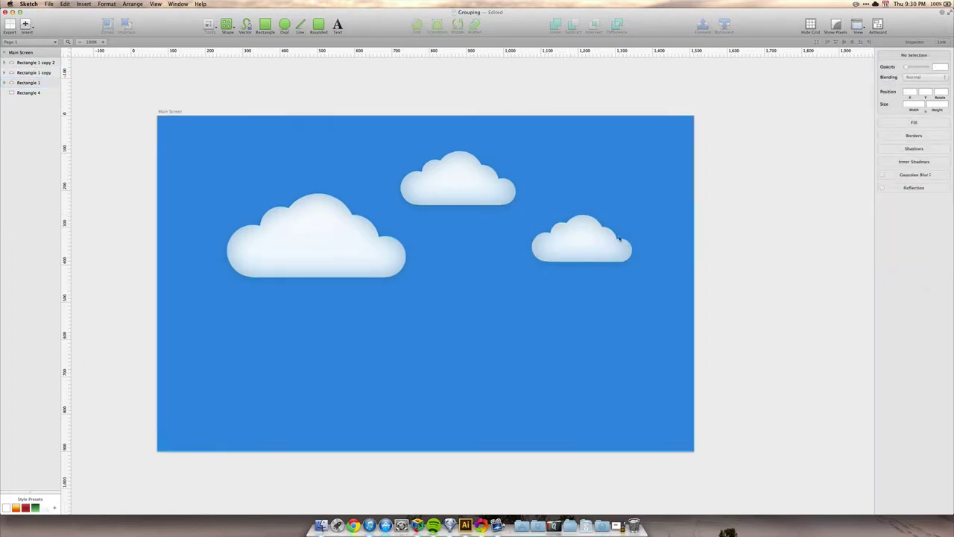
Step: Shrink two circles inside the upper middle cloud: the one right of centre and the central one, the latter to about 101 × 101
left_click(460, 193)
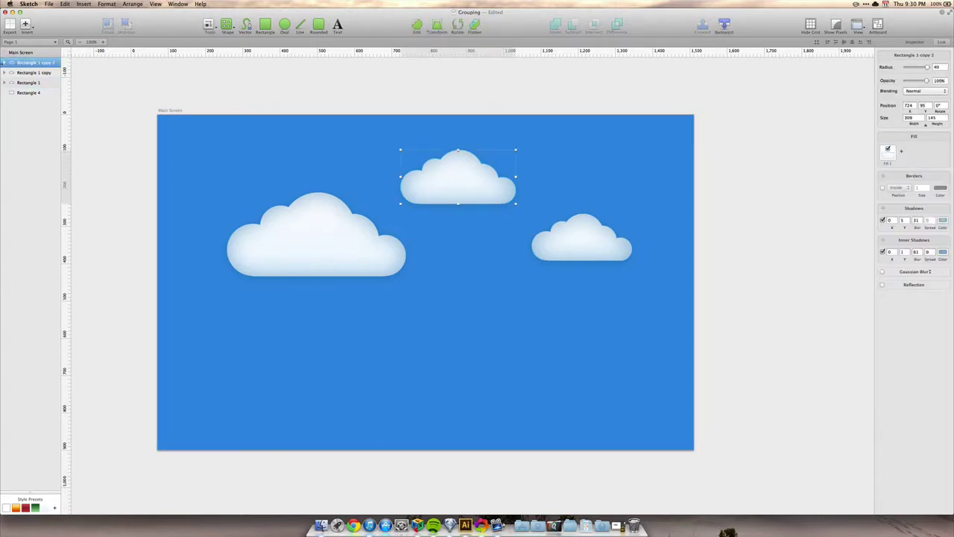
left_click(4, 63)
left_click(45, 84)
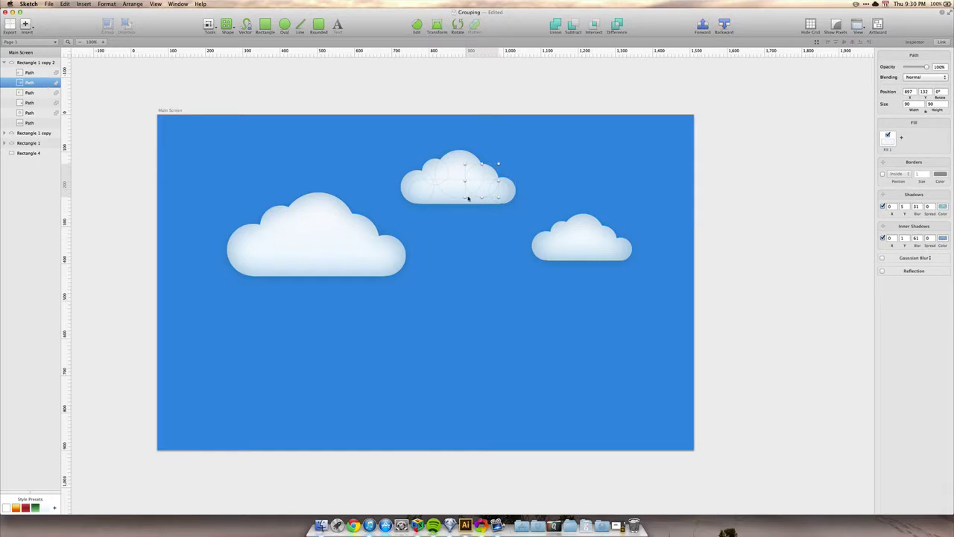
left_click_drag(465, 198, 475, 187)
left_click(464, 165)
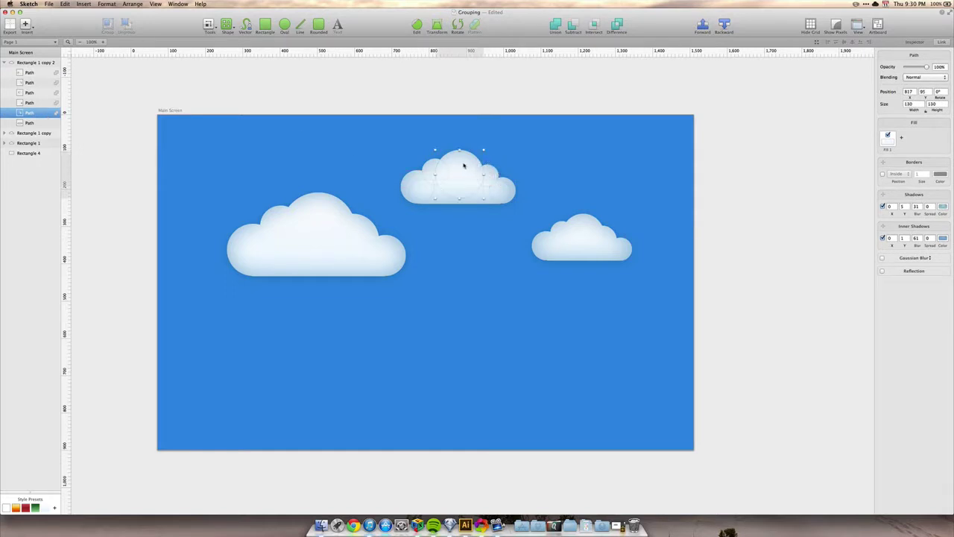
left_click_drag(435, 199, 453, 175)
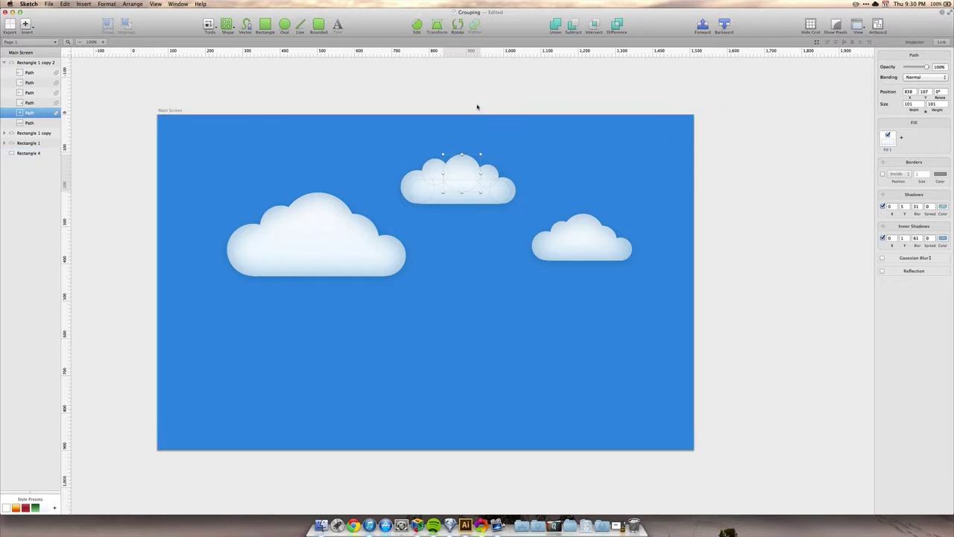
Step: Enlarge two circles inside the right cloud: the leftmost one to about 96 × 96, and the central top one
left_click(589, 230)
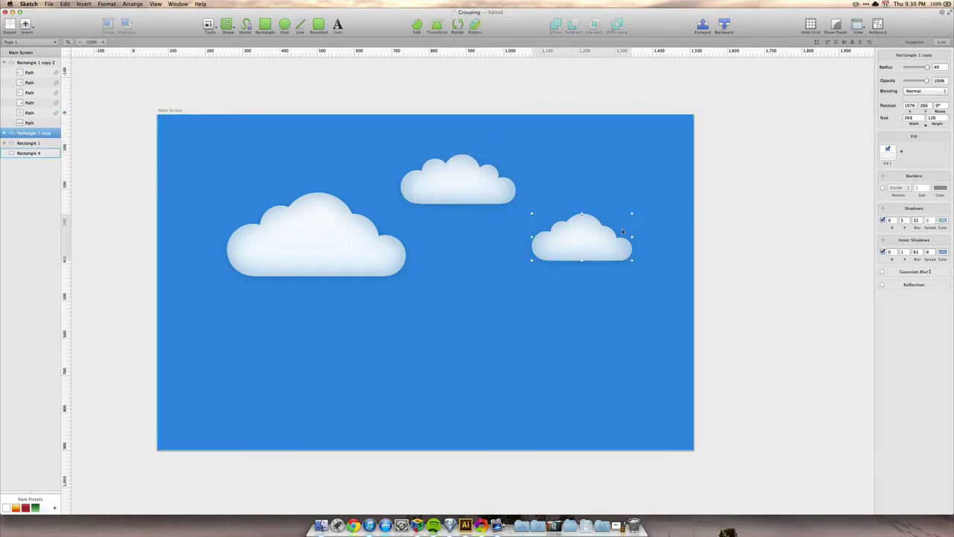
left_click(3, 133)
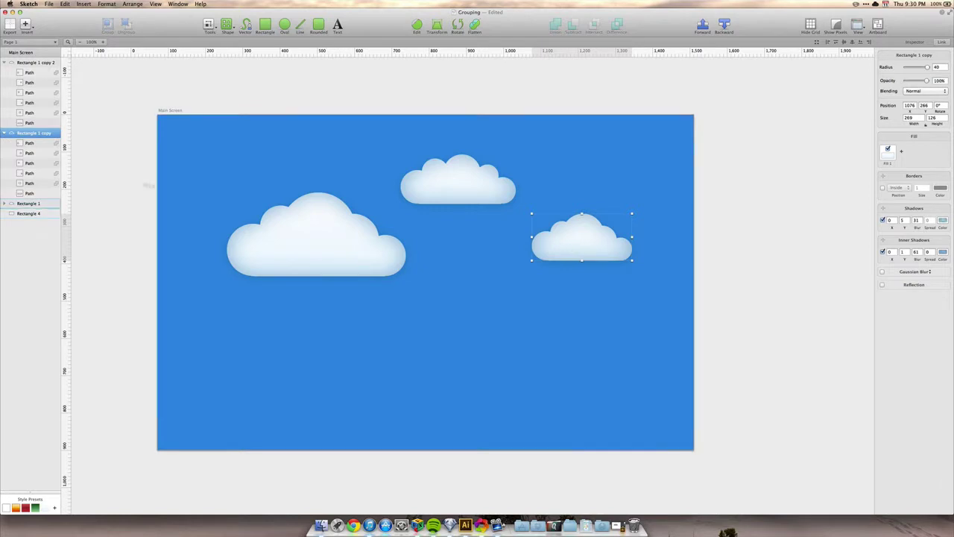
double_click(542, 243)
left_click(545, 239)
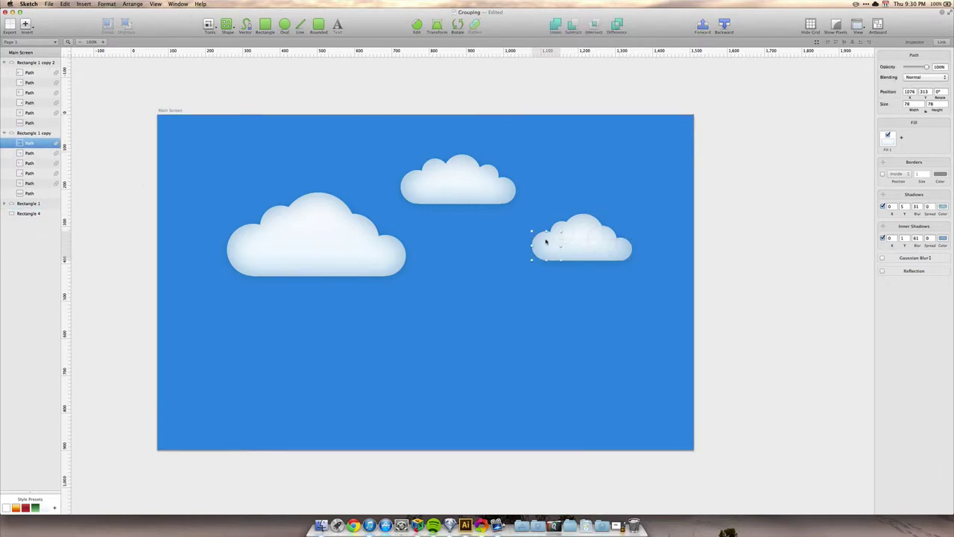
left_click_drag(525, 225, 523, 222)
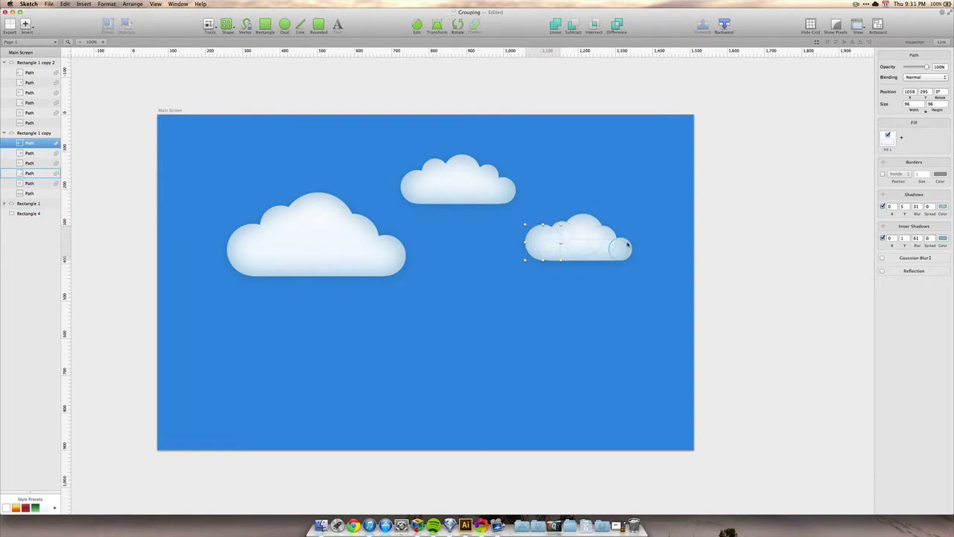
left_click(588, 221)
left_click_drag(603, 214, 623, 202)
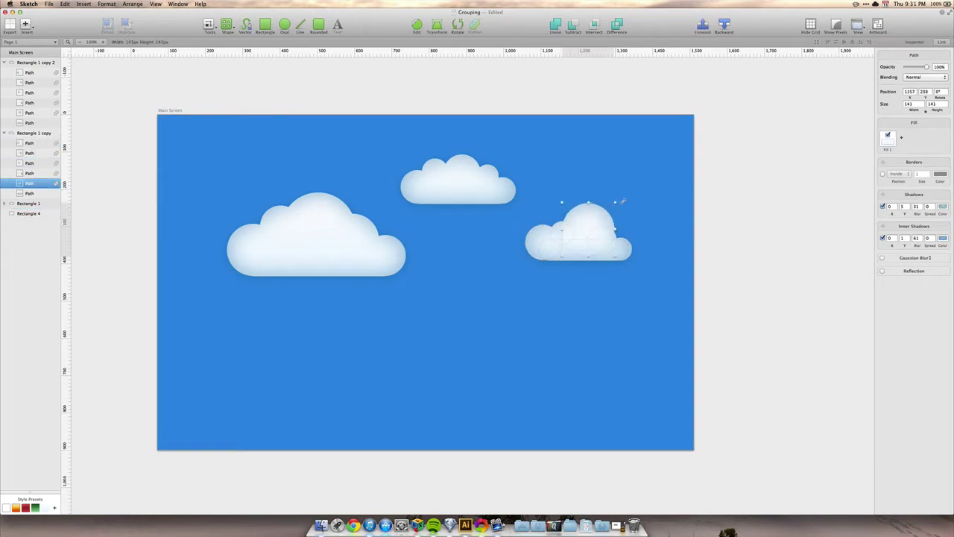
left_click(704, 207)
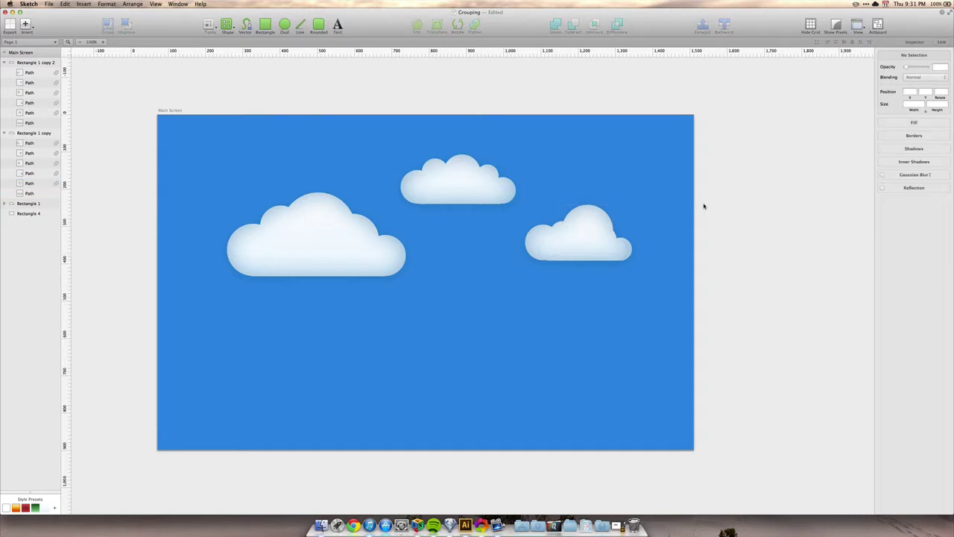
Step: Spread the three clouds out: right one to about X 1143, Y 255, middle one slightly right, large one left and up
left_click_drag(576, 244, 608, 250)
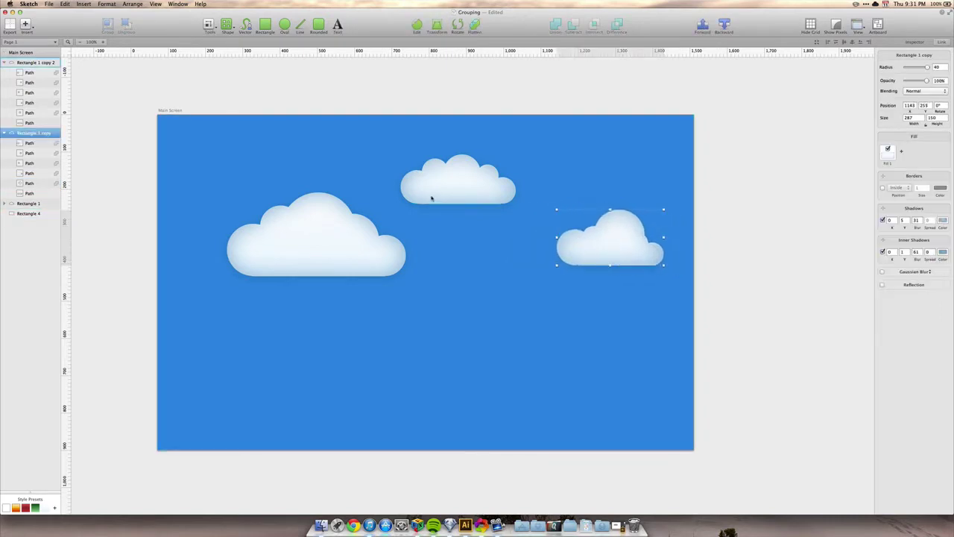
left_click_drag(431, 198, 452, 196)
left_click_drag(303, 264, 277, 252)
left_click(590, 251)
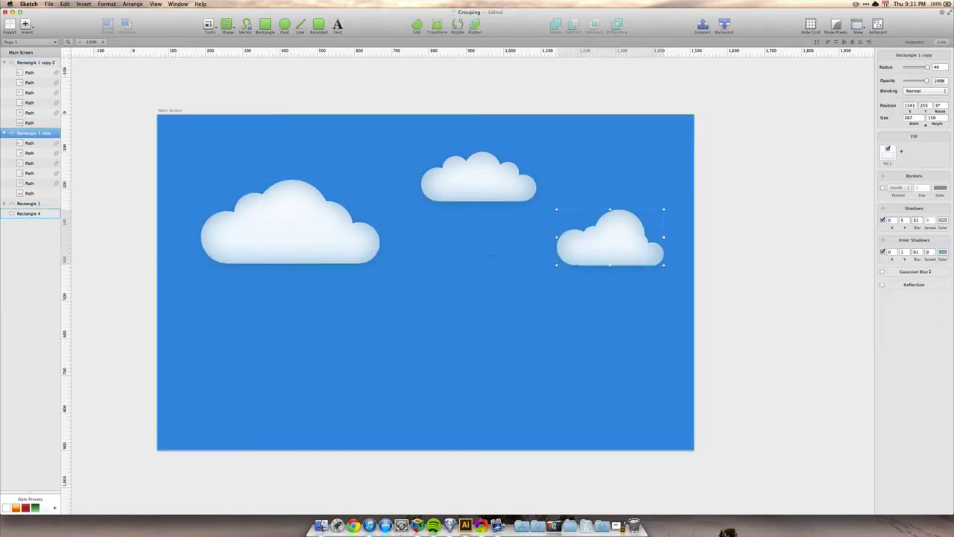
left_click(764, 165)
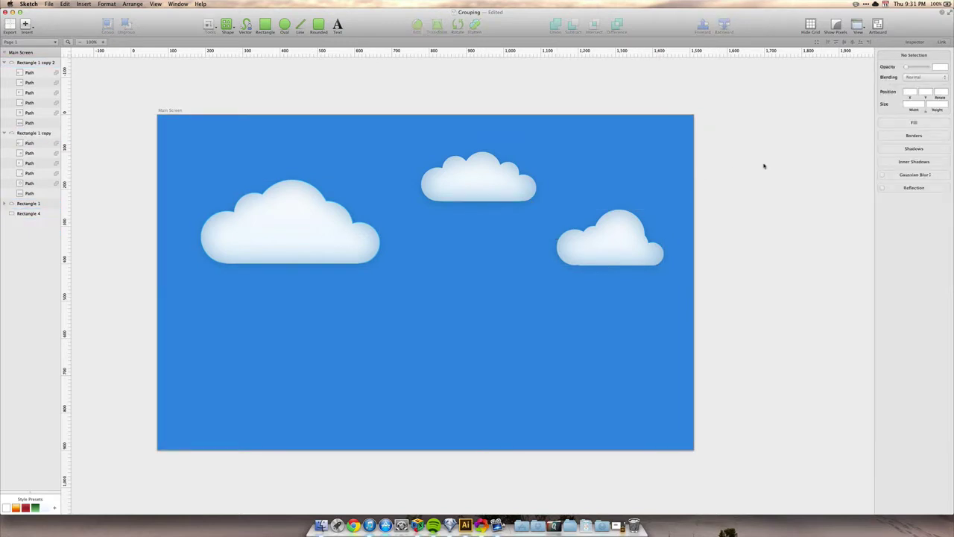